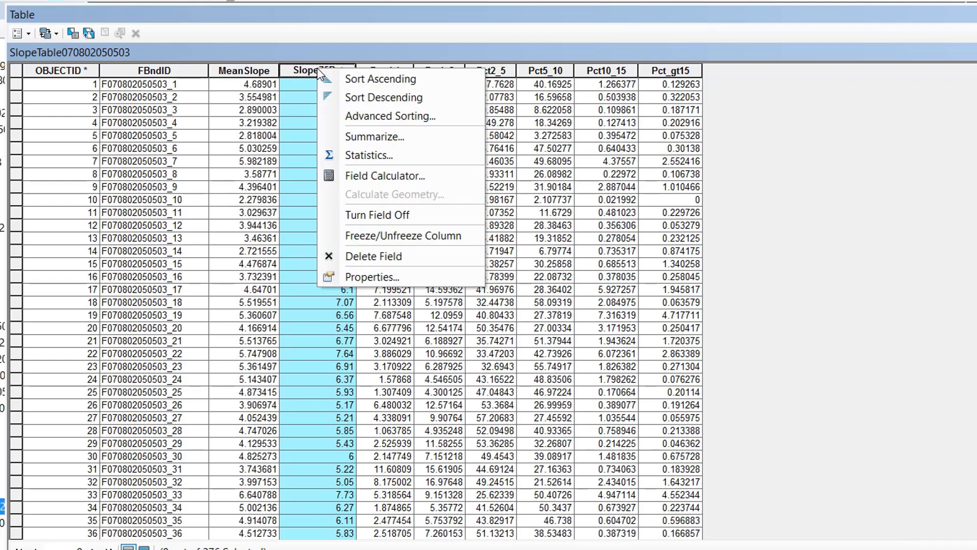
- Examine the Slope75Pct field statistics in the slope table, checking the mean, minimum and maximum, and close the statistics
{"action": "left_click", "coordinate": [356, 155]}
{"action": "left_click_drag", "start_coordinate": [420, 184], "coordinate": [372, 105]}
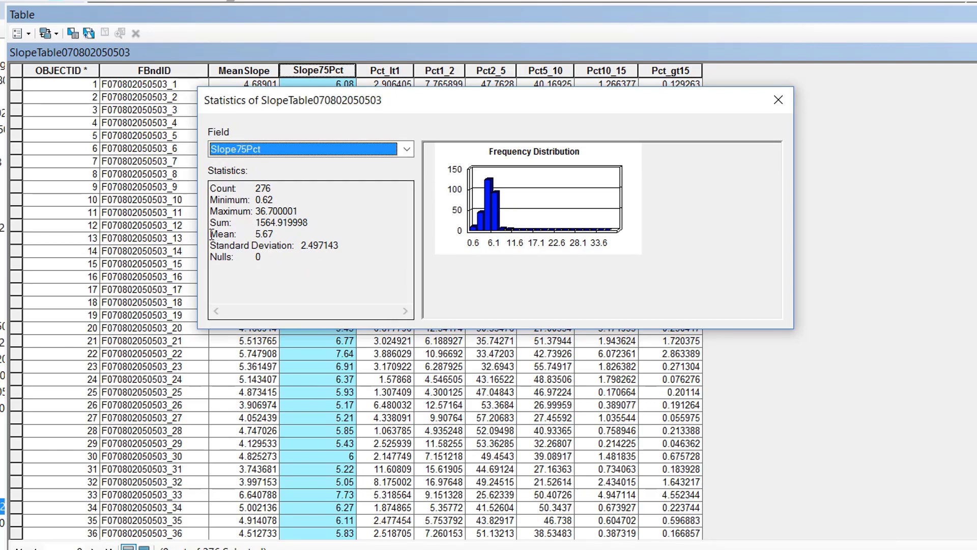
{"action": "left_click_drag", "start_coordinate": [210, 233], "coordinate": [292, 232]}
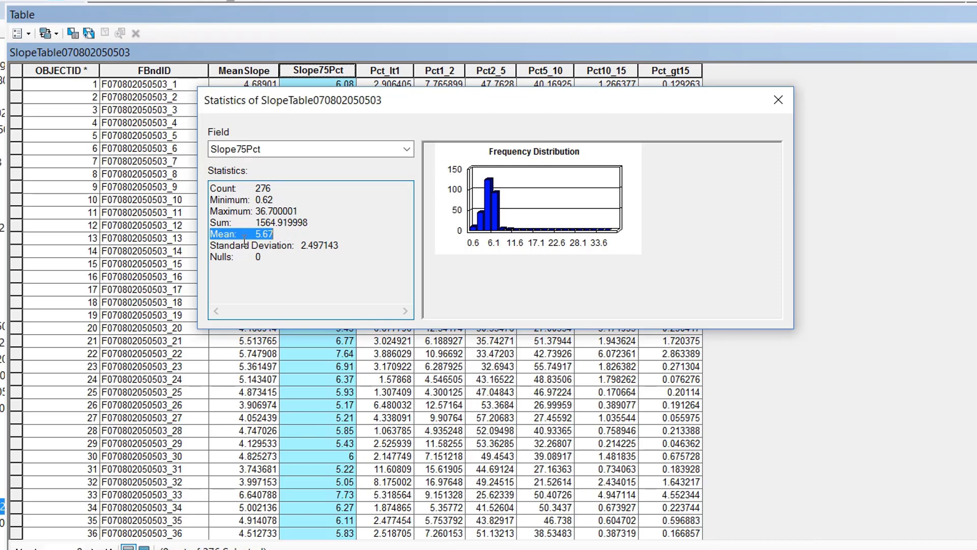
{"action": "left_click", "coordinate": [284, 232]}
{"action": "left_click_drag", "start_coordinate": [210, 199], "coordinate": [275, 200]}
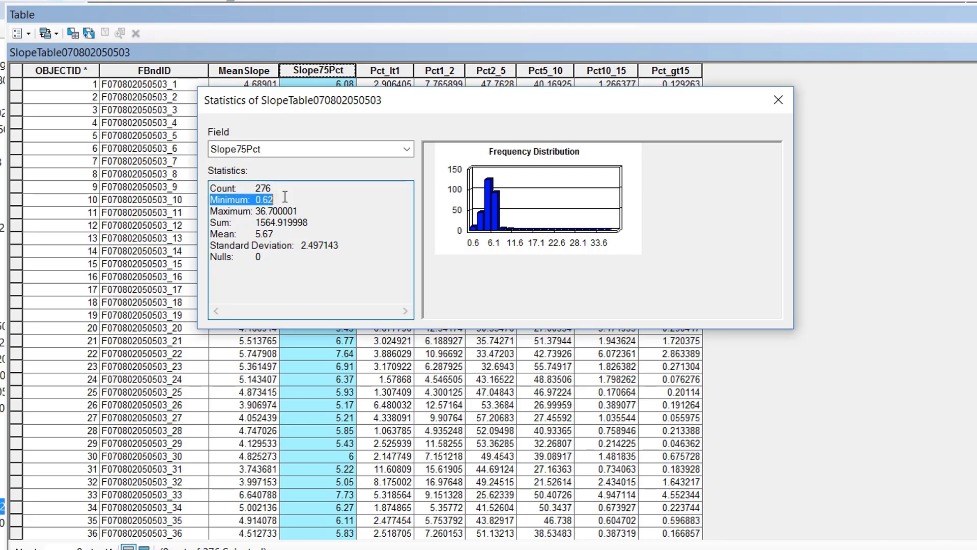
{"action": "left_click_drag", "start_coordinate": [217, 211], "coordinate": [315, 208]}
{"action": "left_click", "coordinate": [309, 211]}
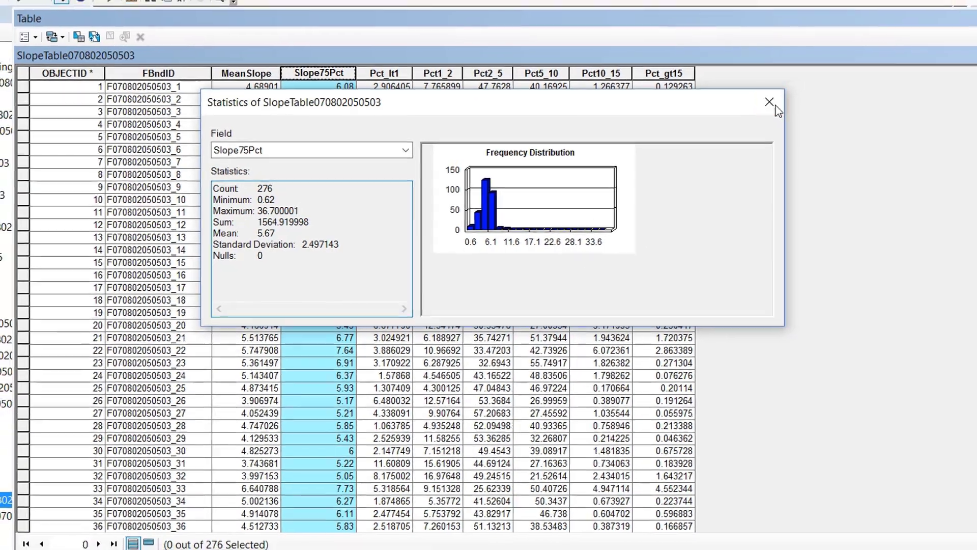
{"action": "left_click", "coordinate": [775, 104]}
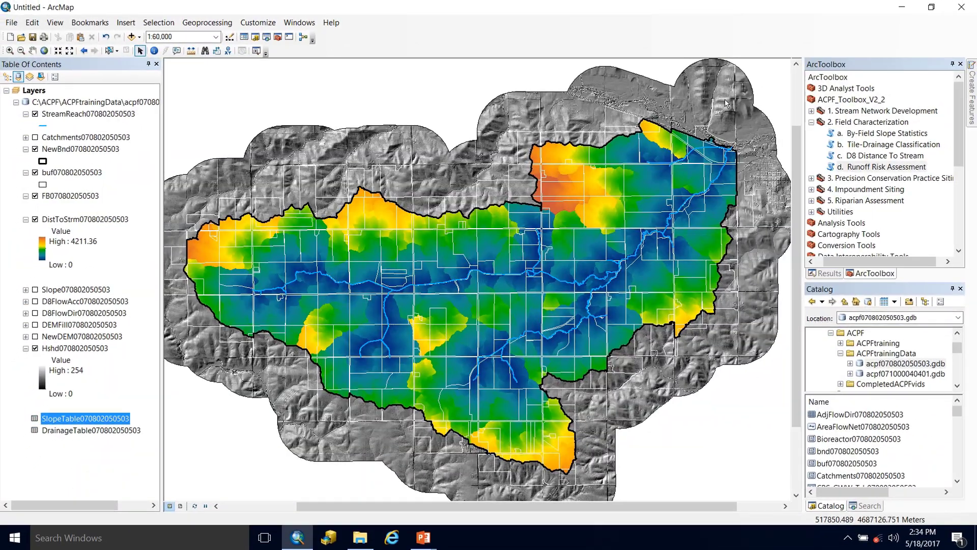
{"action": "left_click", "coordinate": [852, 168]}
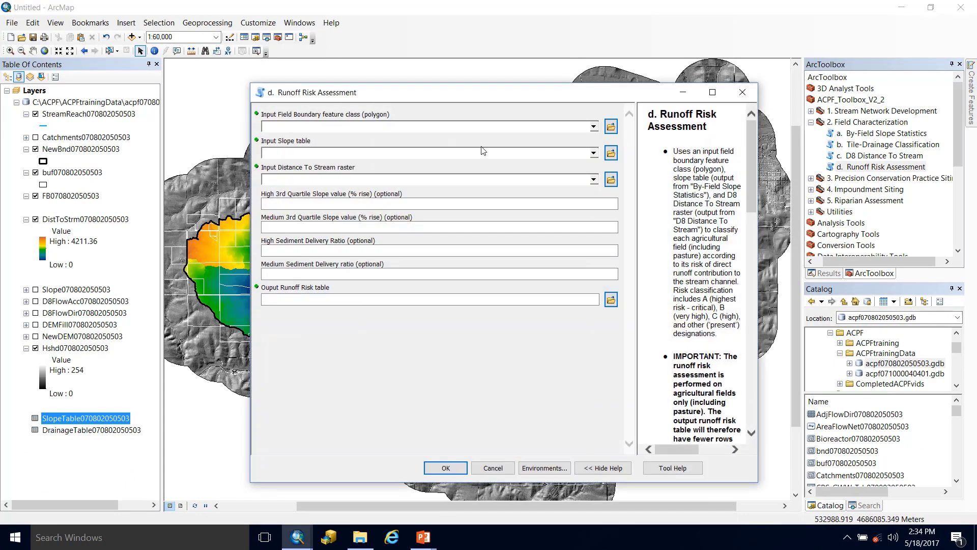
{"action": "left_click", "coordinate": [315, 127]}
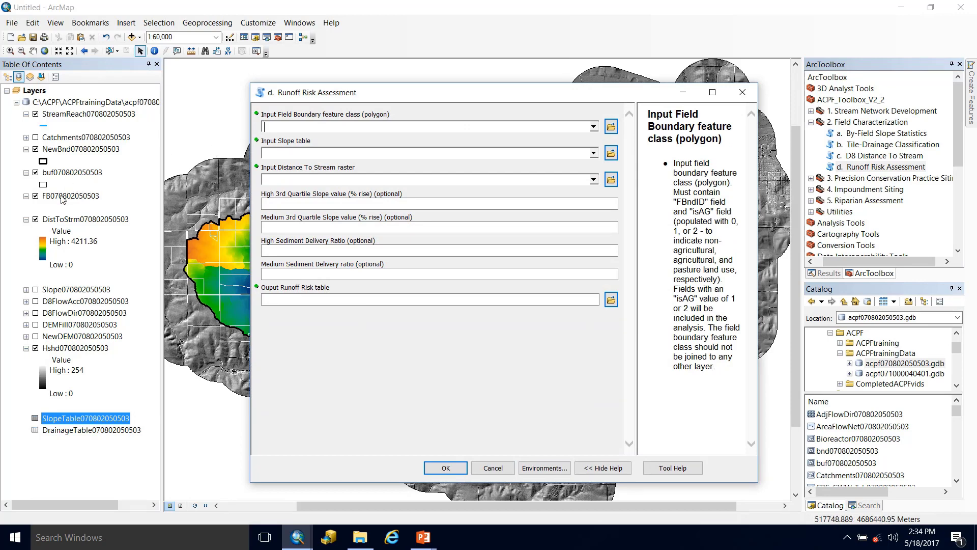
{"action": "left_click_drag", "start_coordinate": [62, 199], "coordinate": [319, 131]}
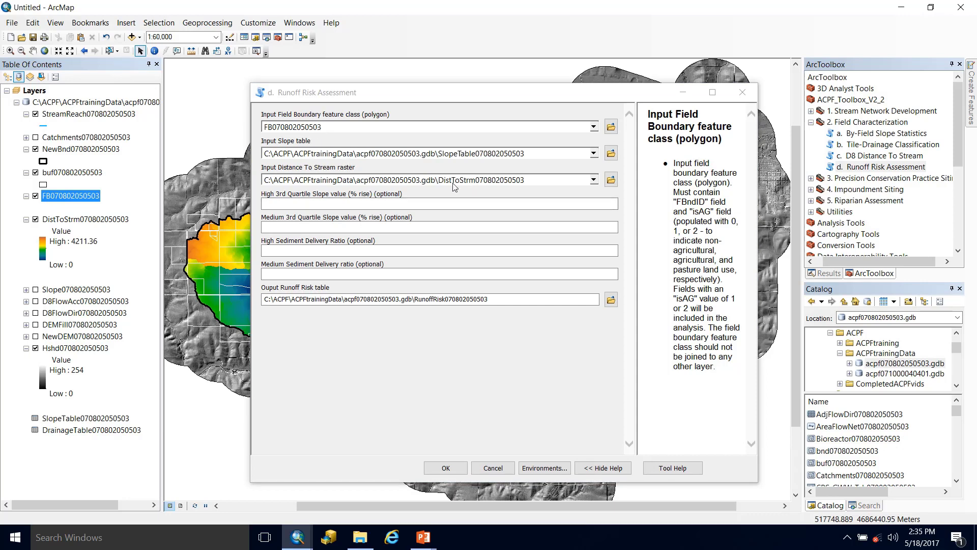
- Set the high 3rd quartile slope to 8 and the medium to 6, and run the Runoff Risk Assessment
{"action": "left_click", "coordinate": [342, 209]}
{"action": "left_click", "coordinate": [321, 228]}
{"action": "left_click", "coordinate": [328, 204]}
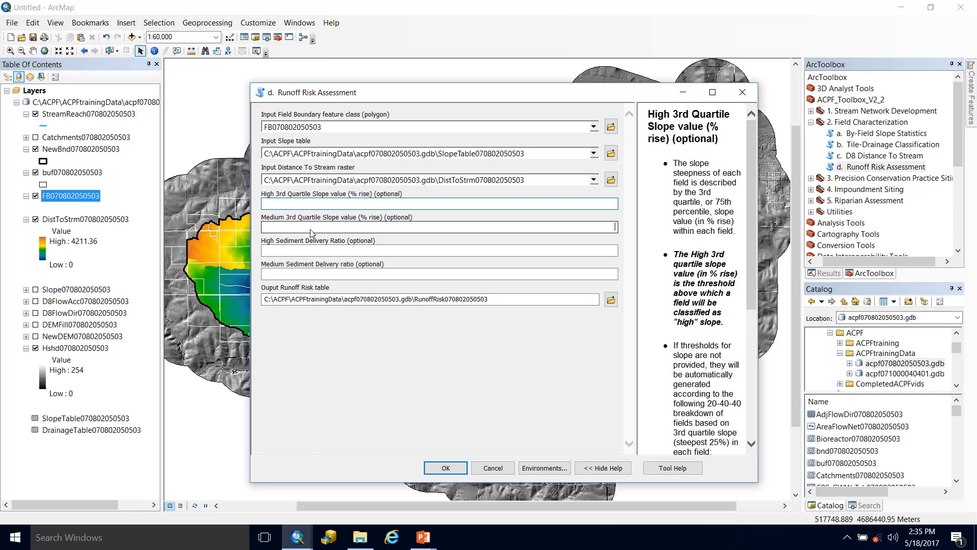
{"action": "left_click", "coordinate": [313, 204]}
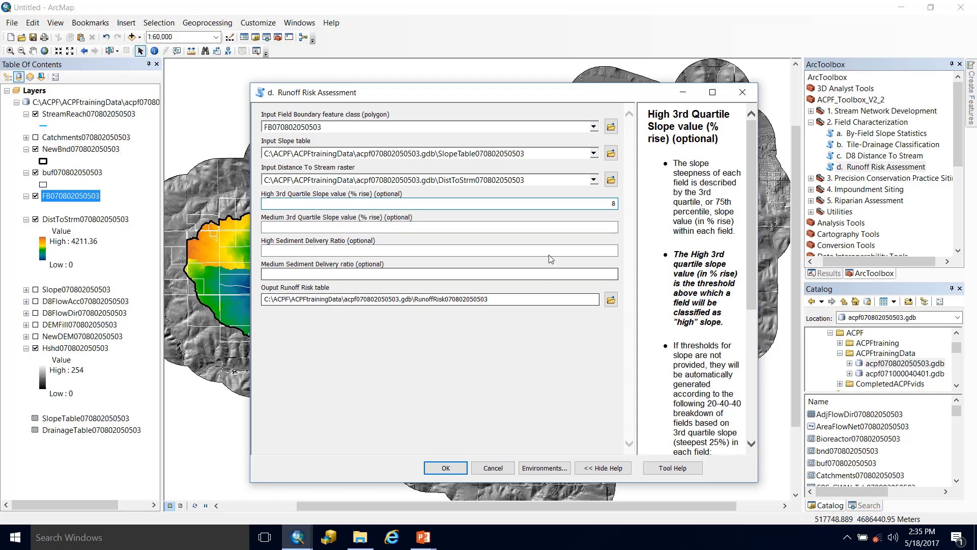
{"action": "left_click", "coordinate": [510, 204]}
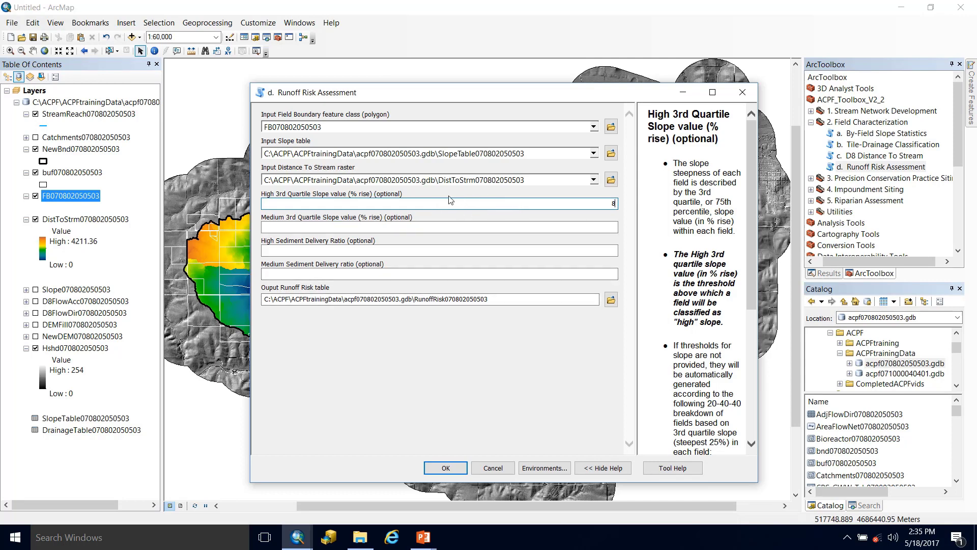
{"action": "left_click", "coordinate": [498, 227]}
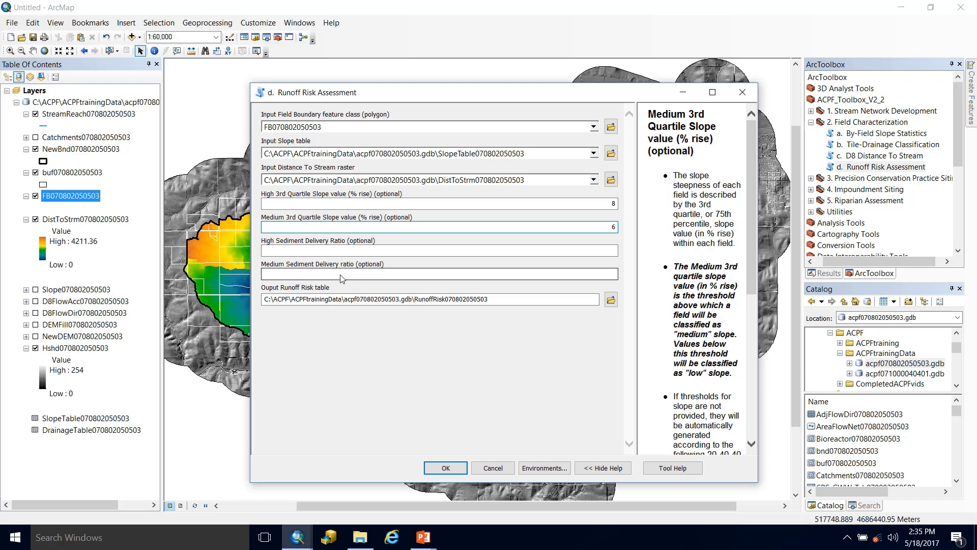
{"action": "left_click", "coordinate": [405, 365]}
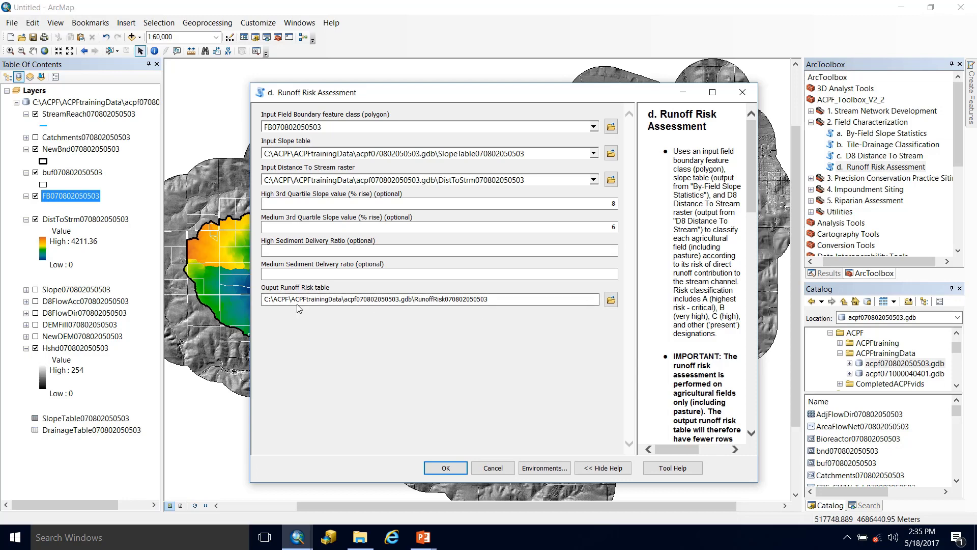
{"action": "left_click", "coordinate": [433, 470]}
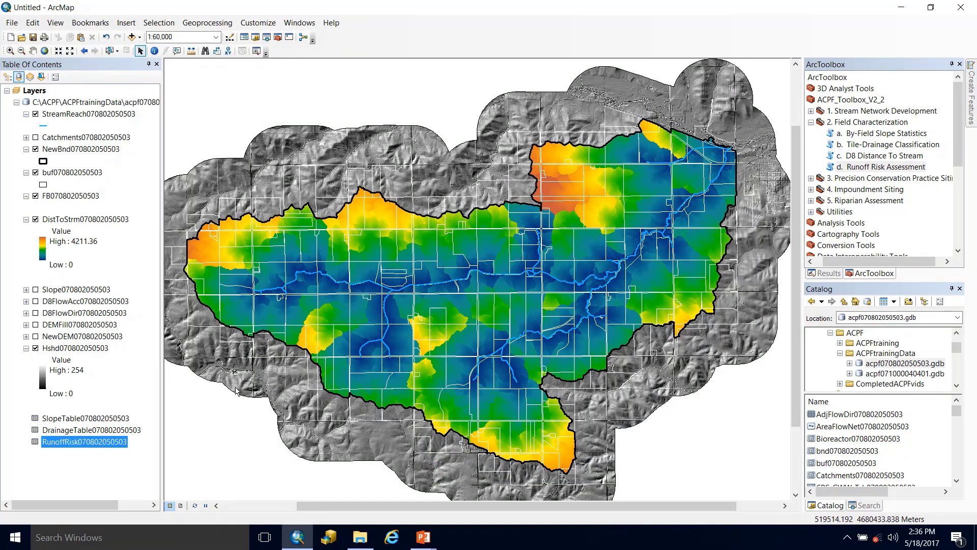
- Compare the layer list by drawing order with the list by source to locate the runoff risk table
{"action": "left_click", "coordinate": [59, 445]}
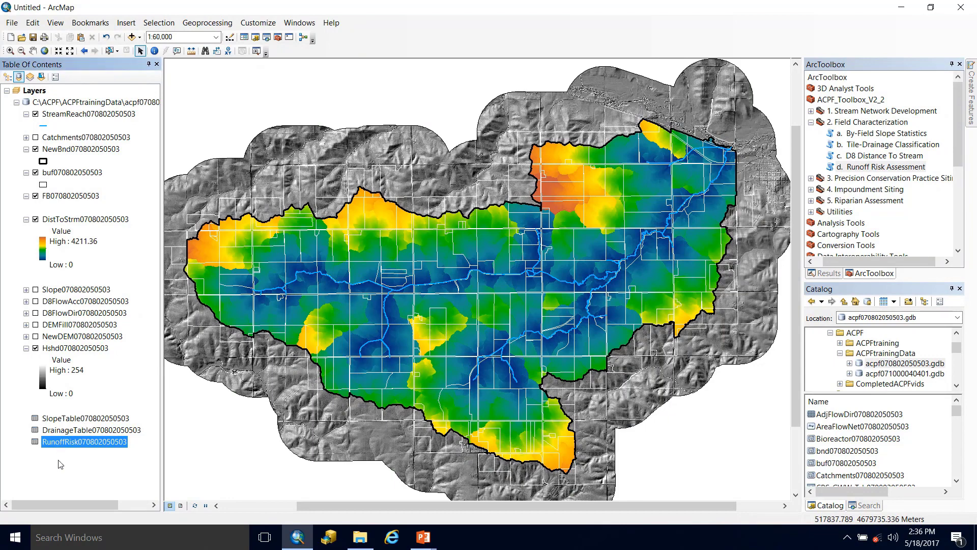
{"action": "left_click", "coordinate": [60, 464]}
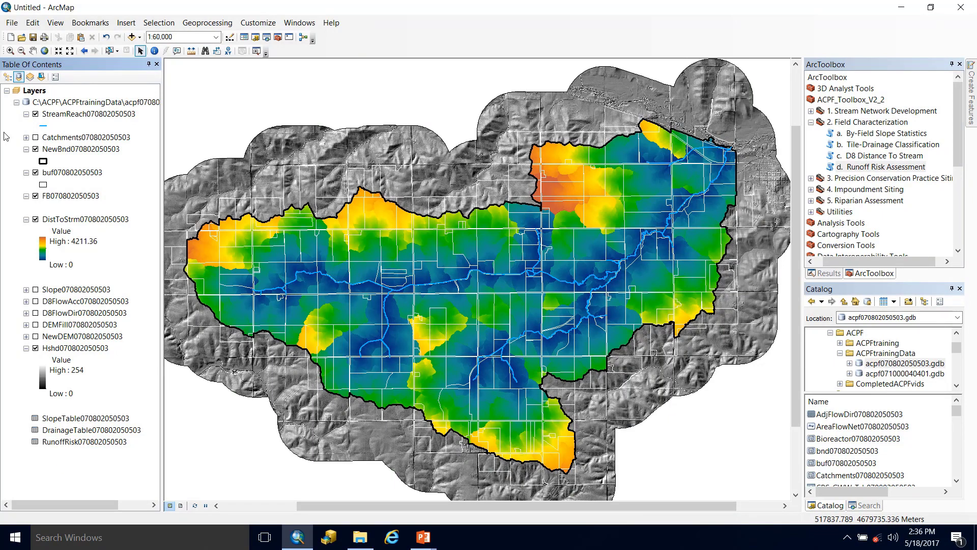
{"action": "left_click", "coordinate": [7, 76]}
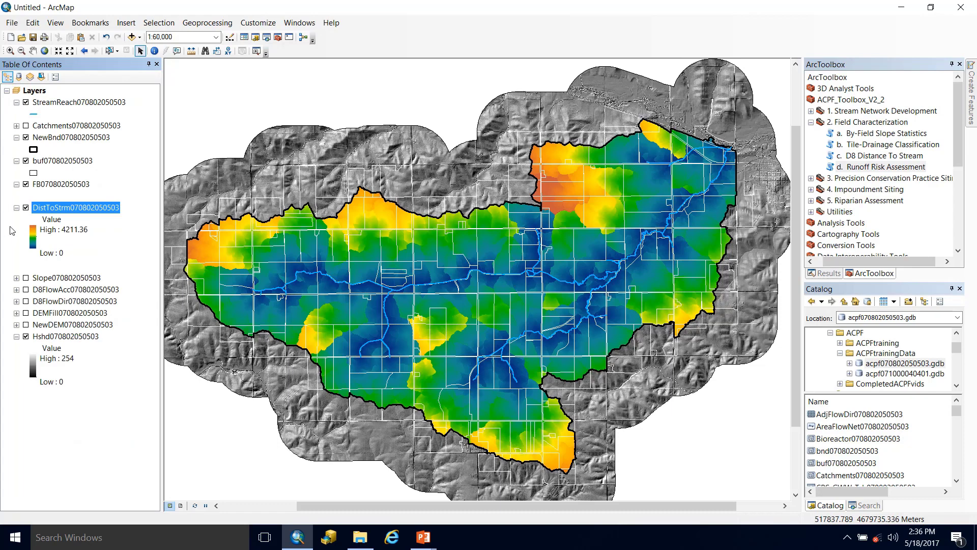
{"action": "left_click", "coordinate": [43, 186]}
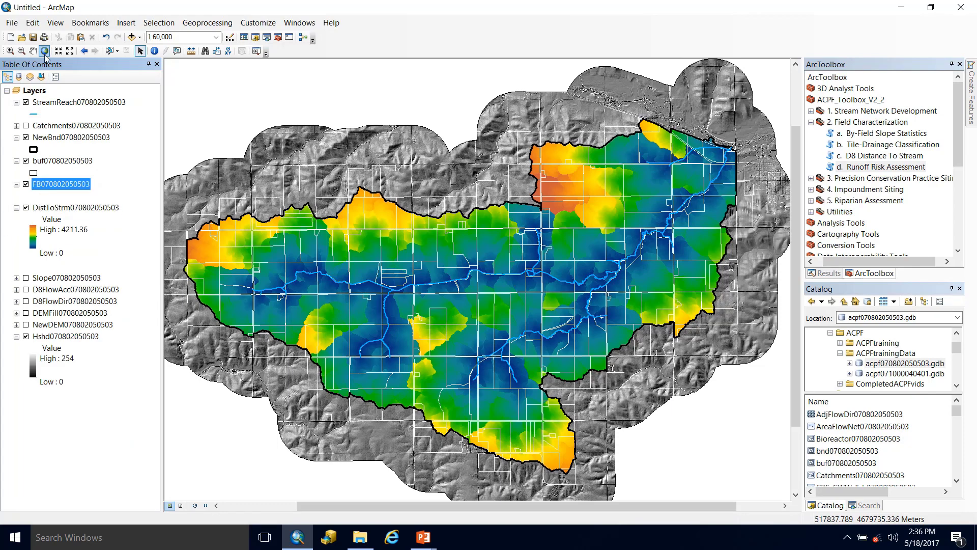
{"action": "left_click", "coordinate": [20, 77]}
{"action": "right_click", "coordinate": [67, 446]}
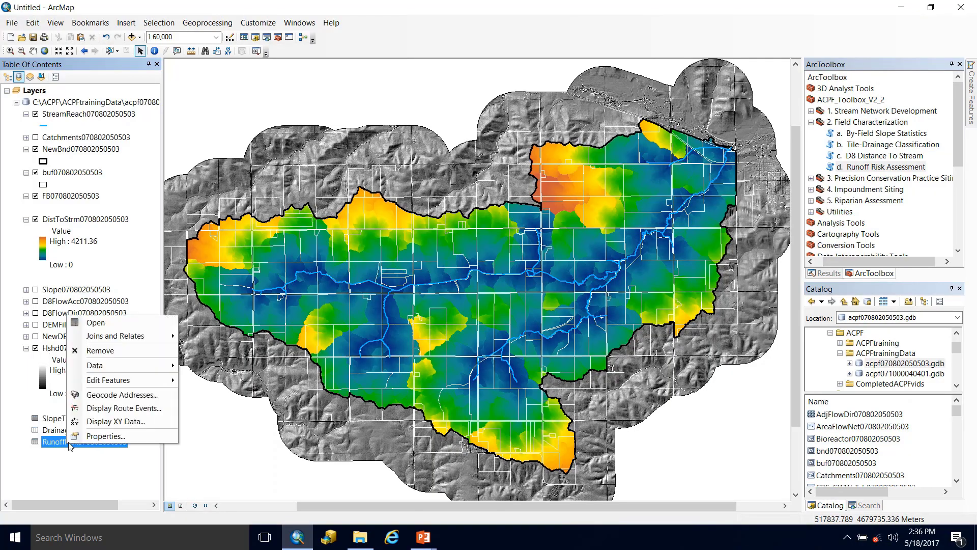
{"action": "left_click", "coordinate": [107, 326]}
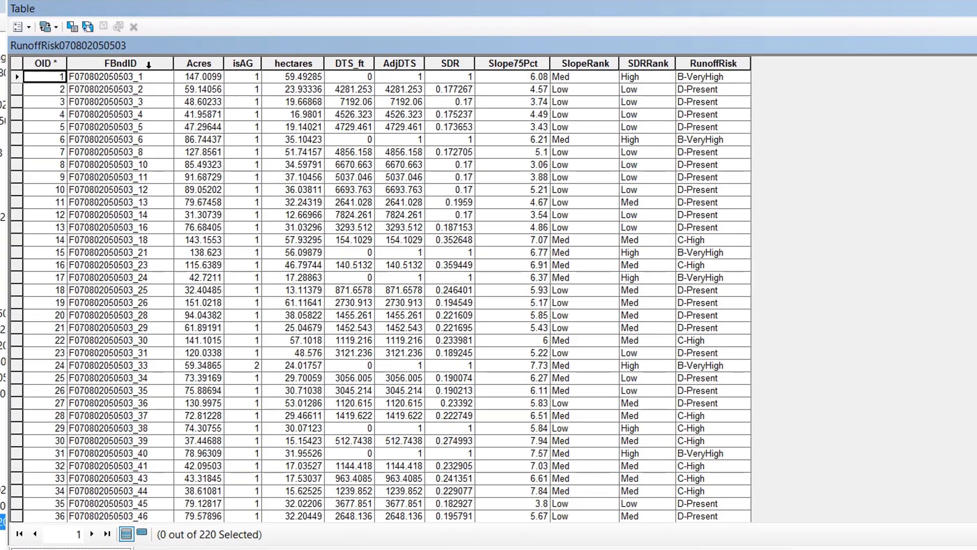
{"action": "left_click", "coordinate": [140, 77]}
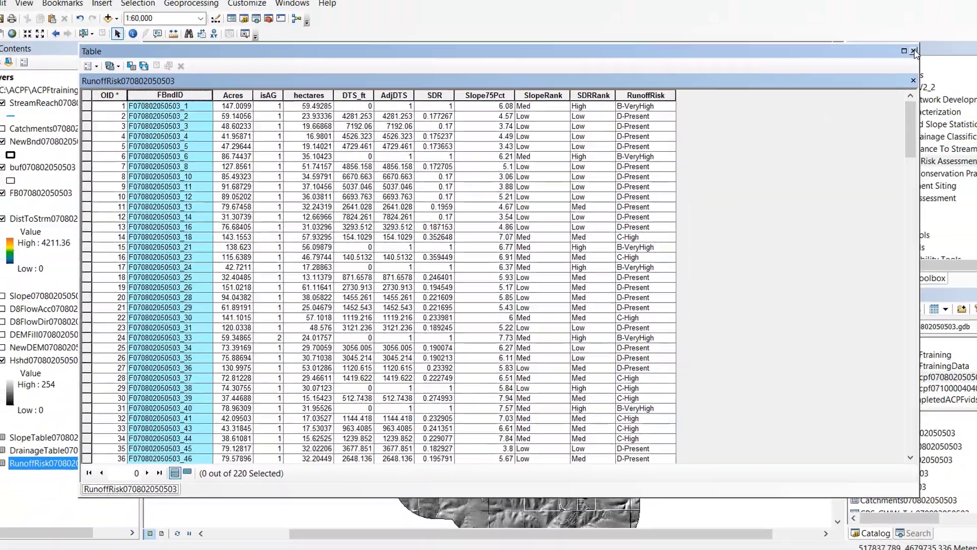
{"action": "left_click", "coordinate": [913, 51]}
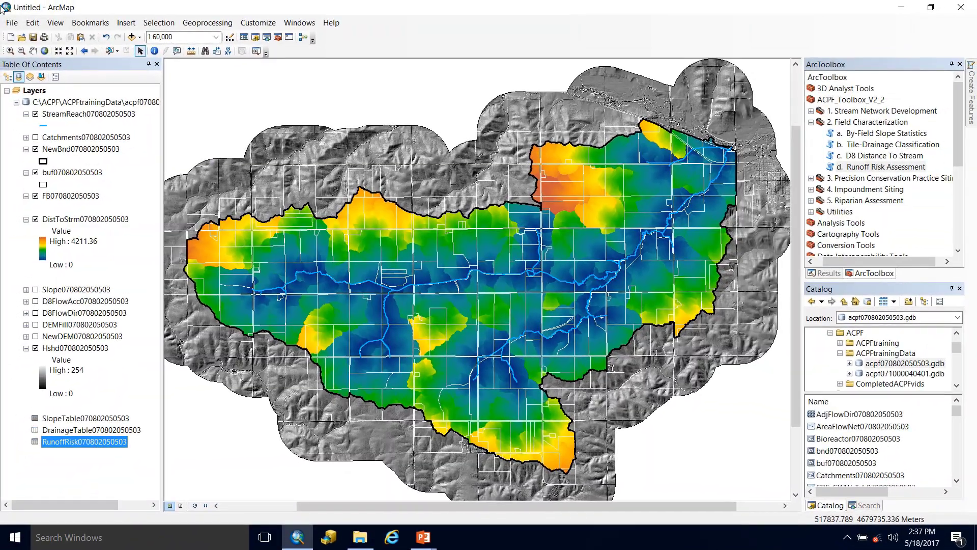
{"action": "right_click", "coordinate": [63, 196]}
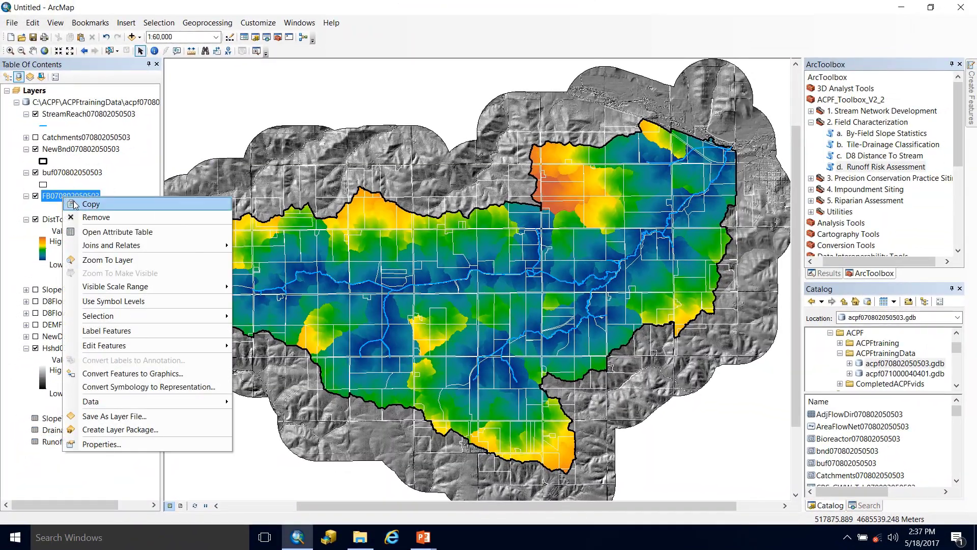
{"action": "mouse_move", "coordinate": [203, 245]}
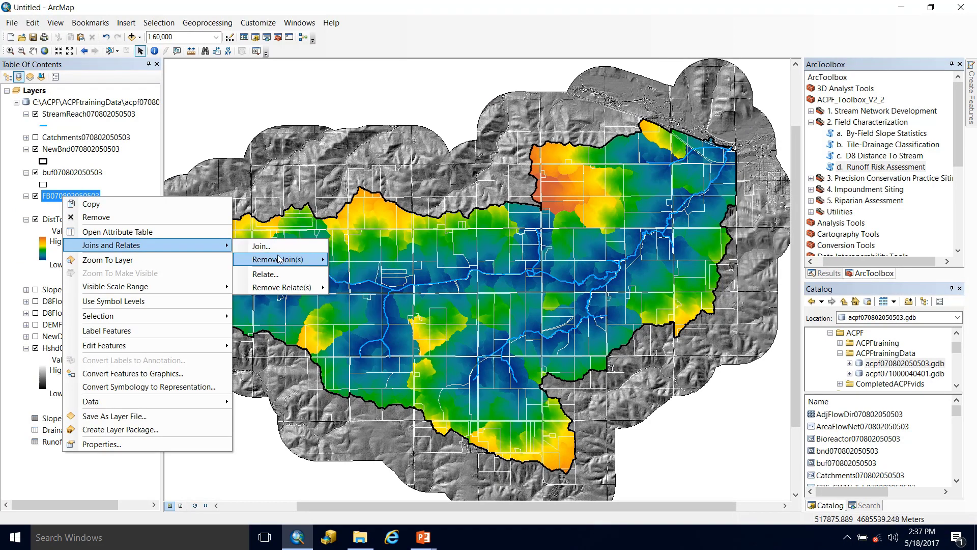
{"action": "left_click", "coordinate": [279, 248]}
{"action": "left_click", "coordinate": [491, 222]}
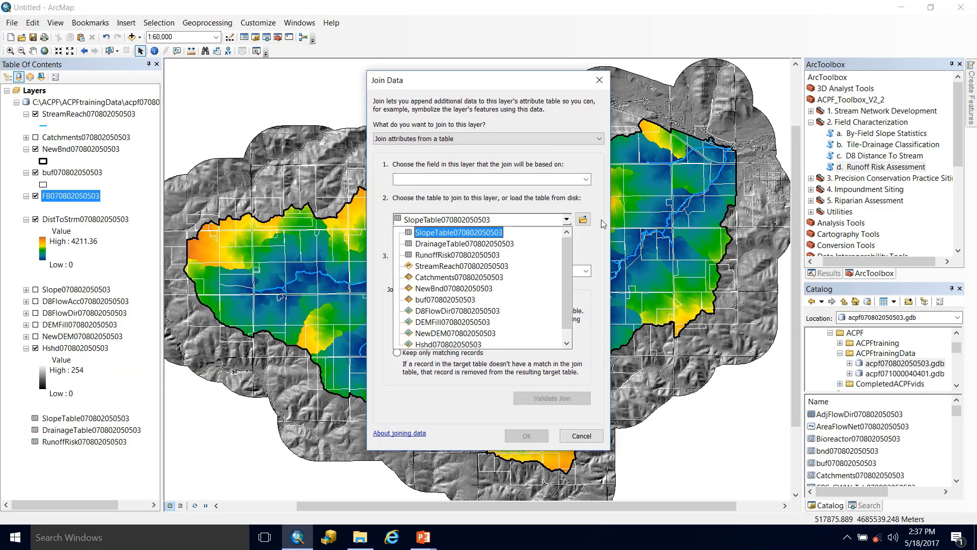
{"action": "left_click", "coordinate": [453, 255]}
{"action": "left_click", "coordinate": [439, 179]}
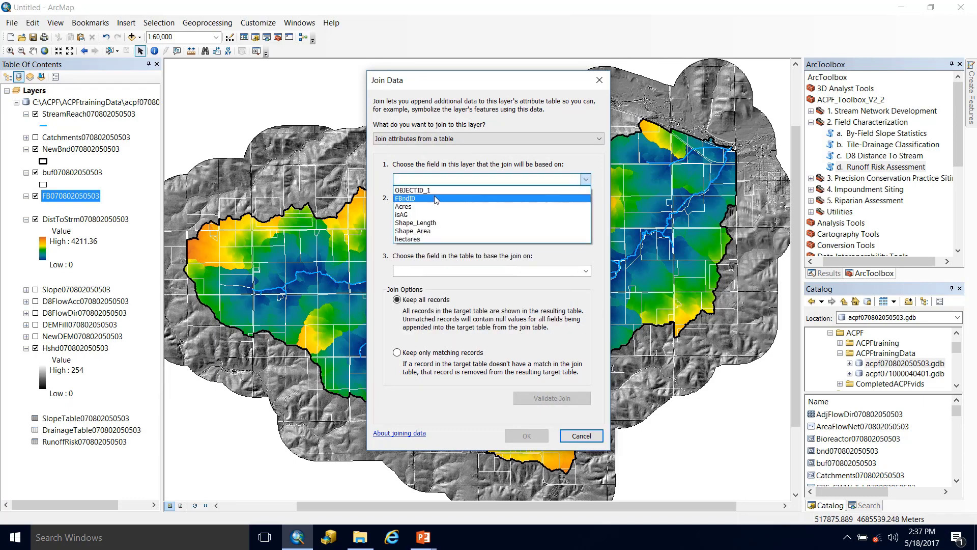
{"action": "left_click", "coordinate": [439, 195]}
{"action": "left_click", "coordinate": [527, 436]}
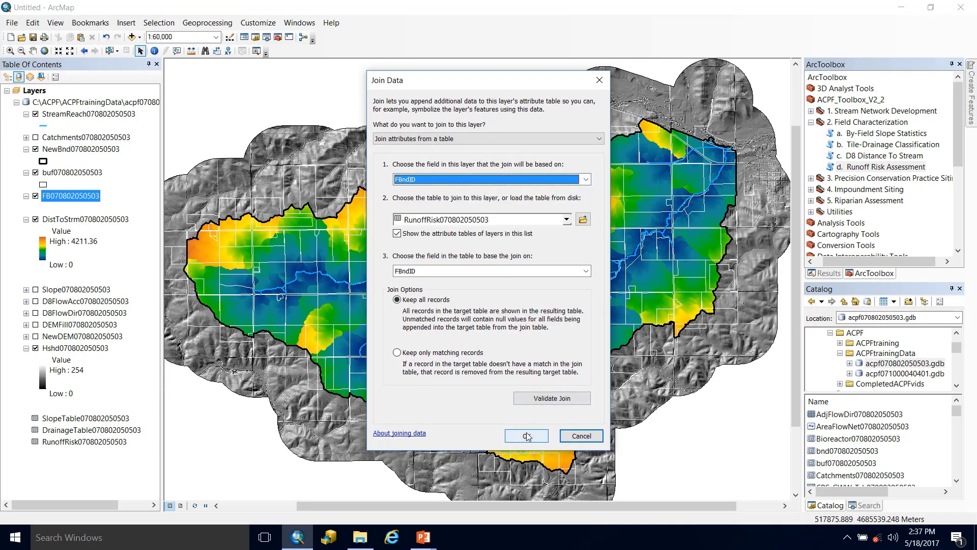
{"action": "left_click", "coordinate": [35, 220]}
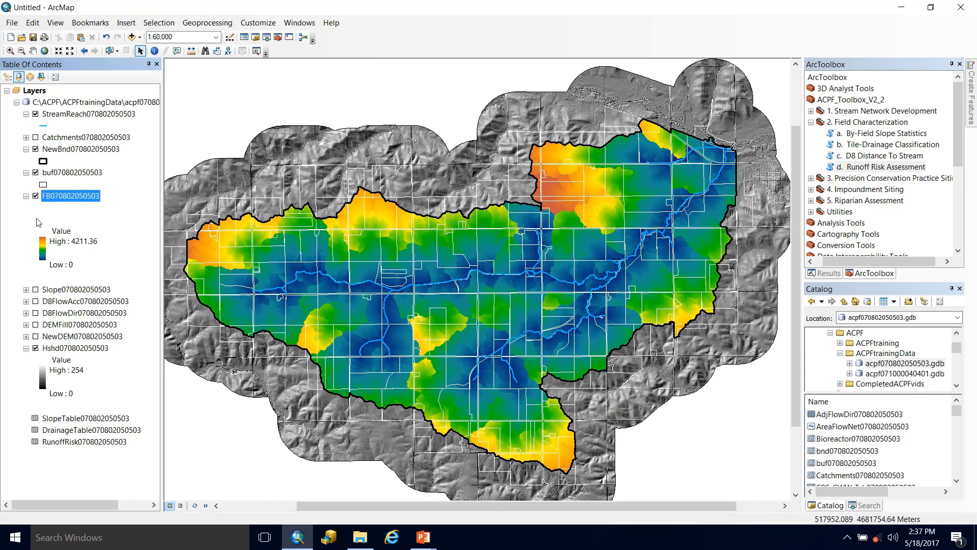
{"action": "double_click", "coordinate": [62, 202]}
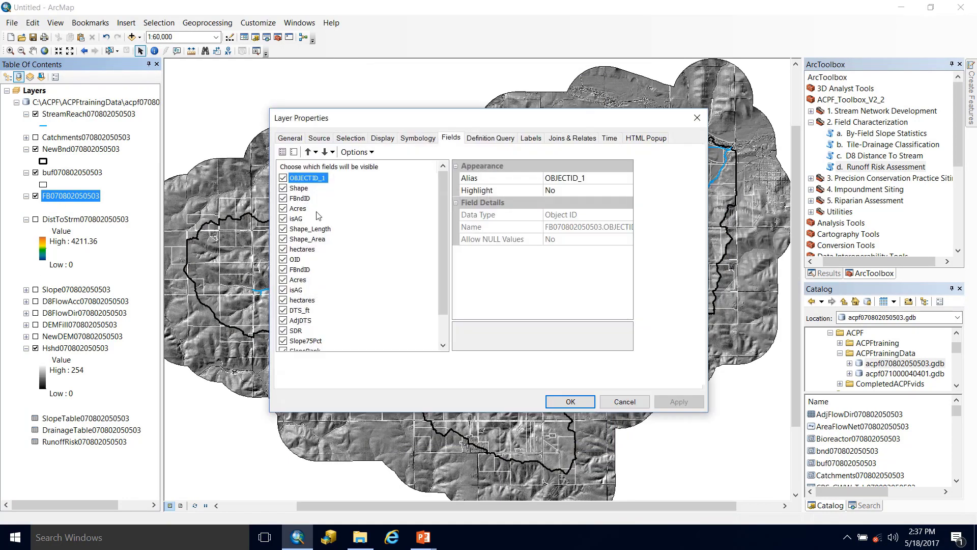
{"action": "left_click", "coordinate": [405, 138]}
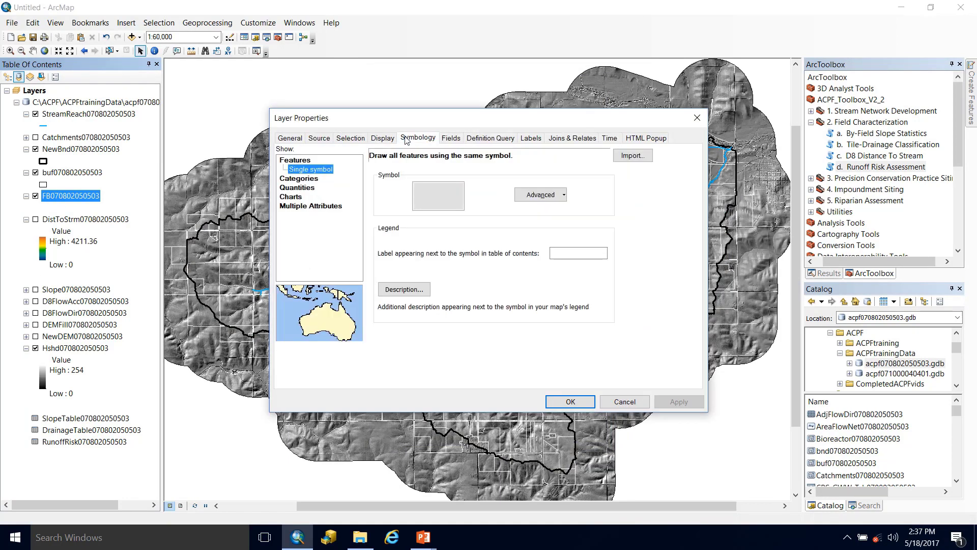
{"action": "left_click", "coordinate": [301, 179]}
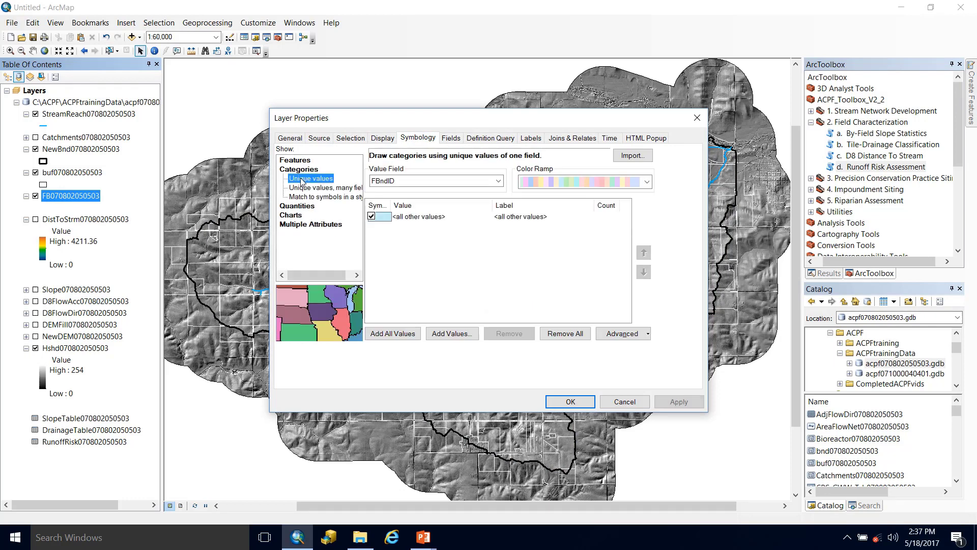
{"action": "left_click", "coordinate": [459, 182]}
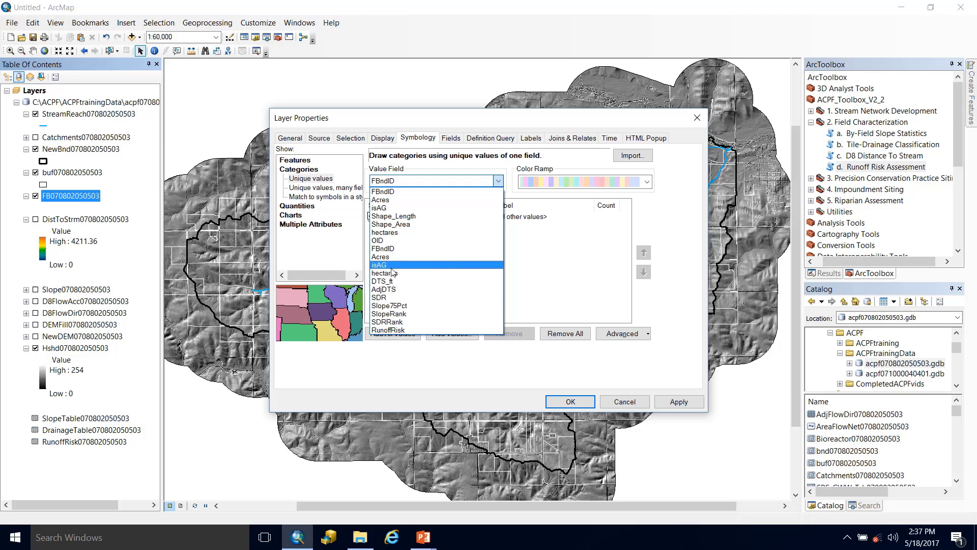
{"action": "left_click", "coordinate": [418, 330]}
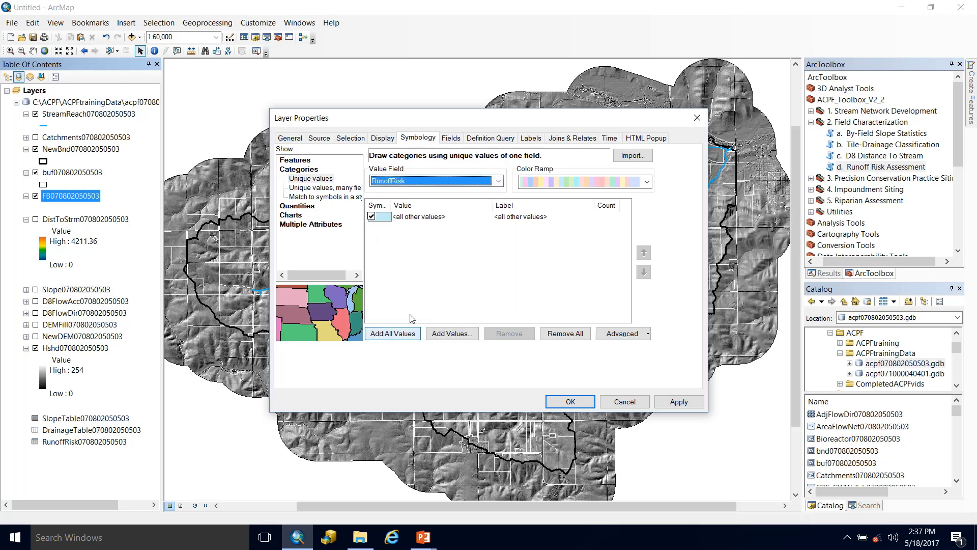
{"action": "left_click", "coordinate": [387, 333]}
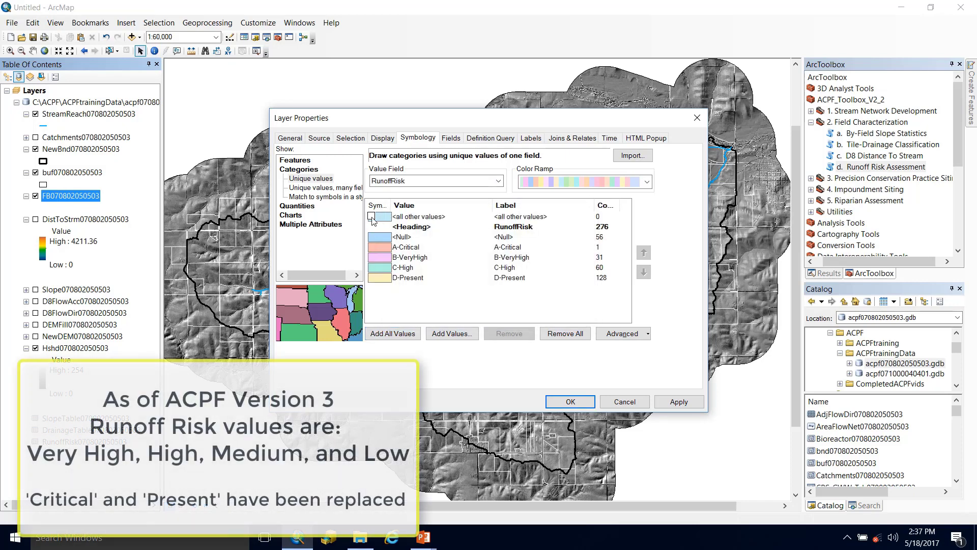
- Exclude all other values from the RunoffRisk symbology and give the <Null> class the Hollow symbol
{"action": "left_click", "coordinate": [372, 216]}
{"action": "left_click", "coordinate": [376, 237]}
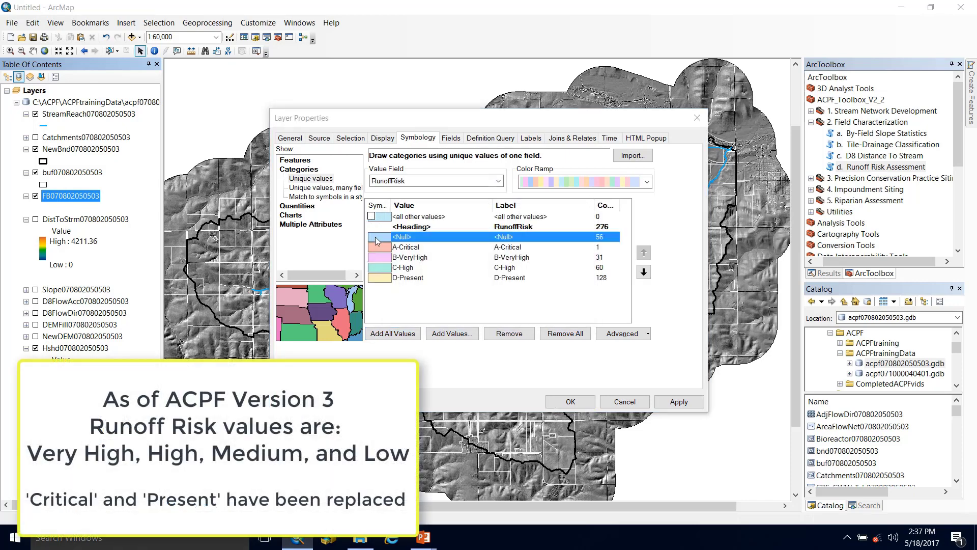
{"action": "double_click", "coordinate": [375, 240]}
{"action": "left_click", "coordinate": [487, 191]}
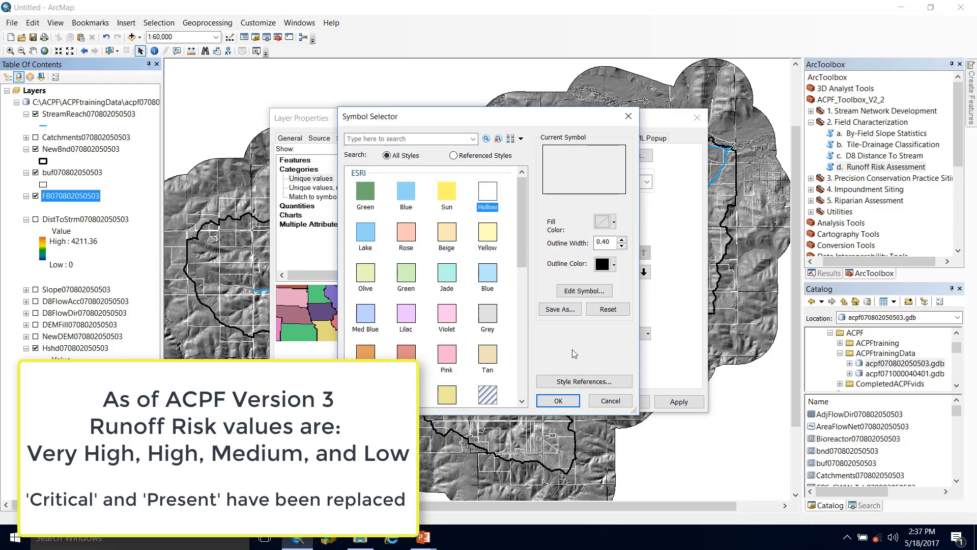
{"action": "left_click", "coordinate": [559, 401]}
- Set the fill color of the A-Critical class to bright red
{"action": "left_click", "coordinate": [383, 249]}
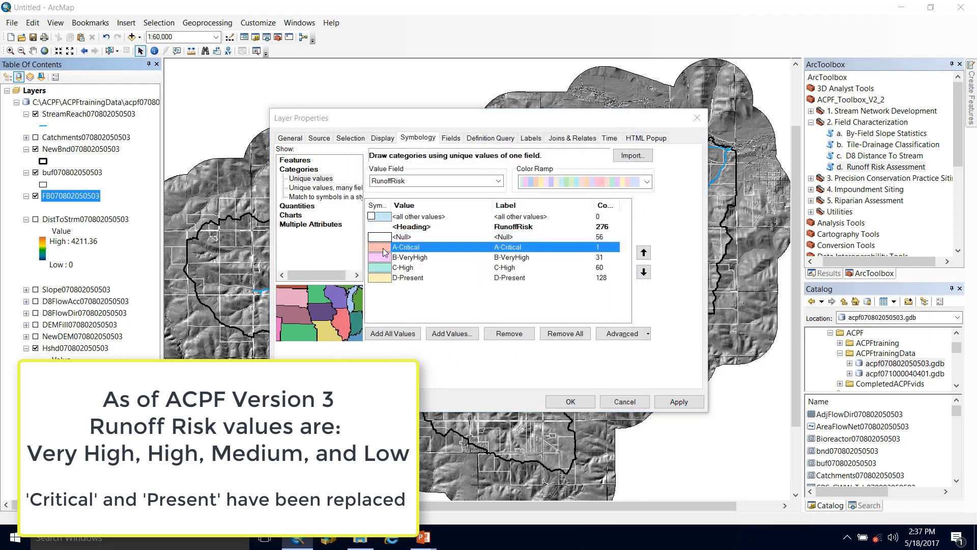
{"action": "double_click", "coordinate": [382, 250]}
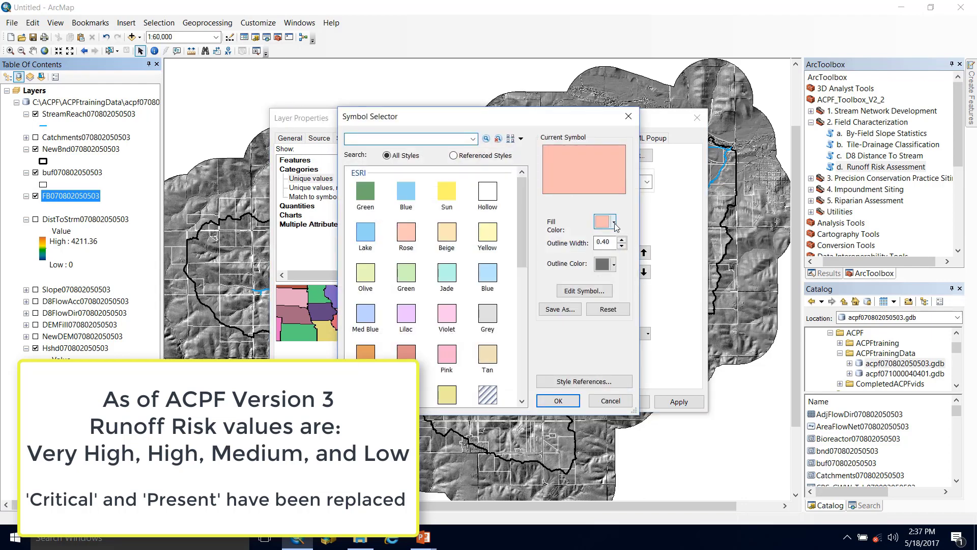
{"action": "left_click", "coordinate": [614, 223]}
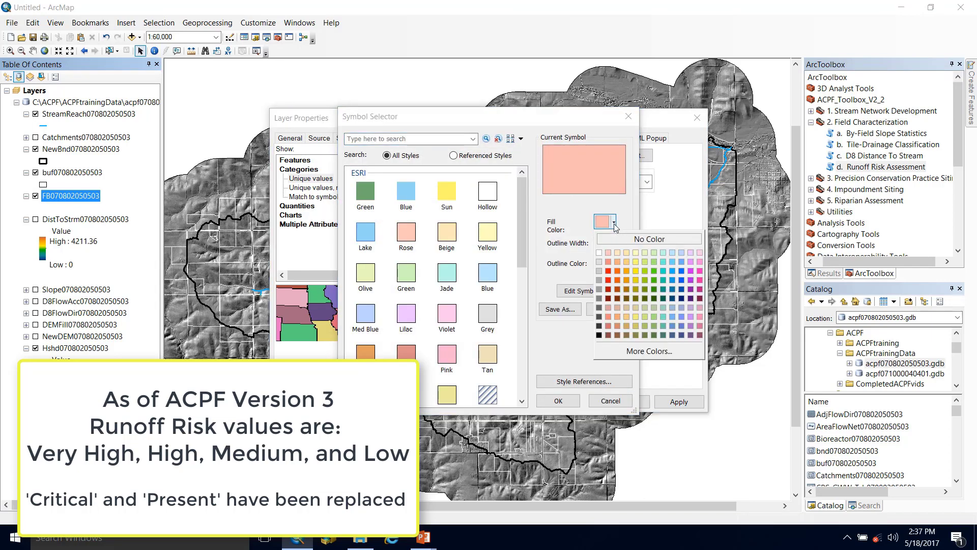
{"action": "left_click", "coordinate": [608, 274]}
{"action": "left_click", "coordinate": [558, 400]}
- Set the fill color of the B-VeryHigh class to orange
{"action": "left_click", "coordinate": [382, 259]}
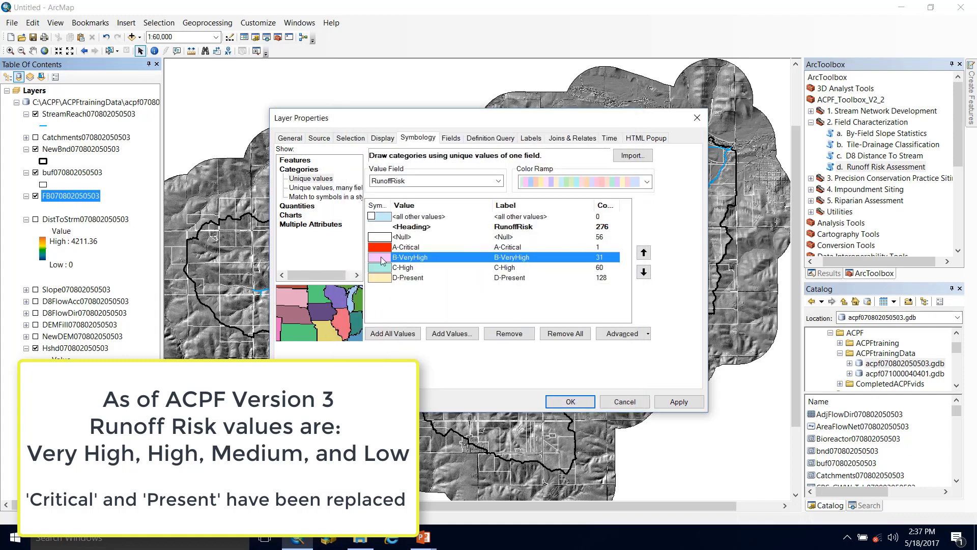
{"action": "double_click", "coordinate": [382, 260]}
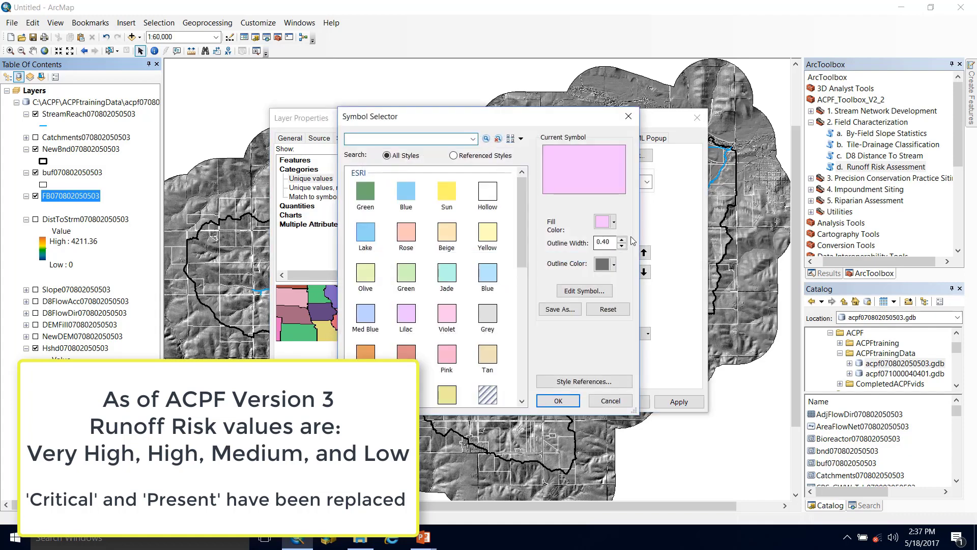
{"action": "left_click", "coordinate": [614, 222]}
{"action": "left_click", "coordinate": [627, 271]}
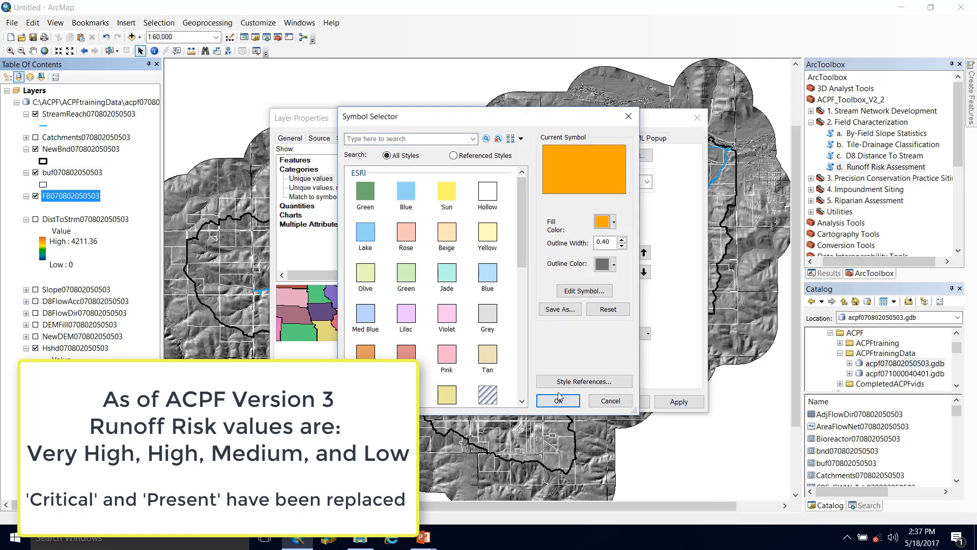
{"action": "left_click", "coordinate": [558, 401]}
- Set the fill color of the C-High class to yellow
{"action": "double_click", "coordinate": [379, 268]}
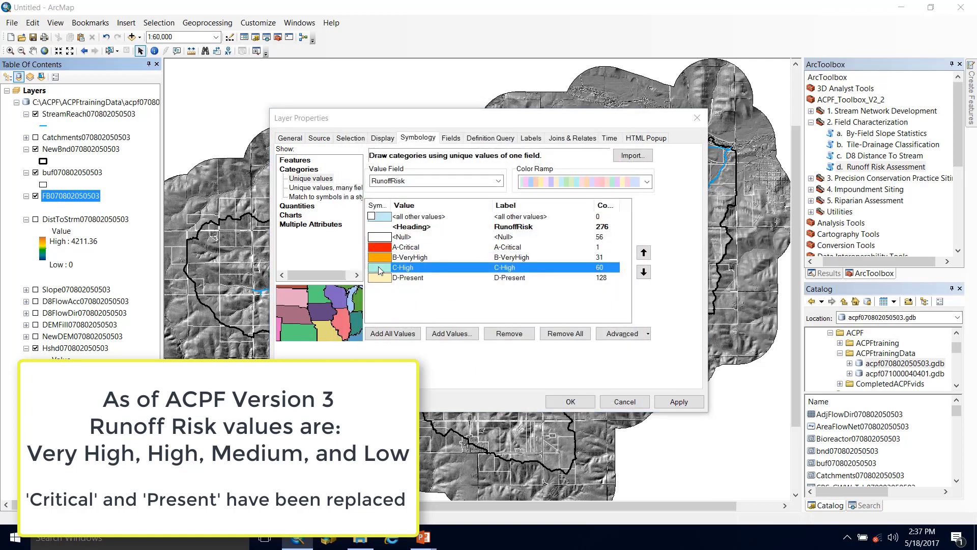
{"action": "left_click", "coordinate": [614, 221]}
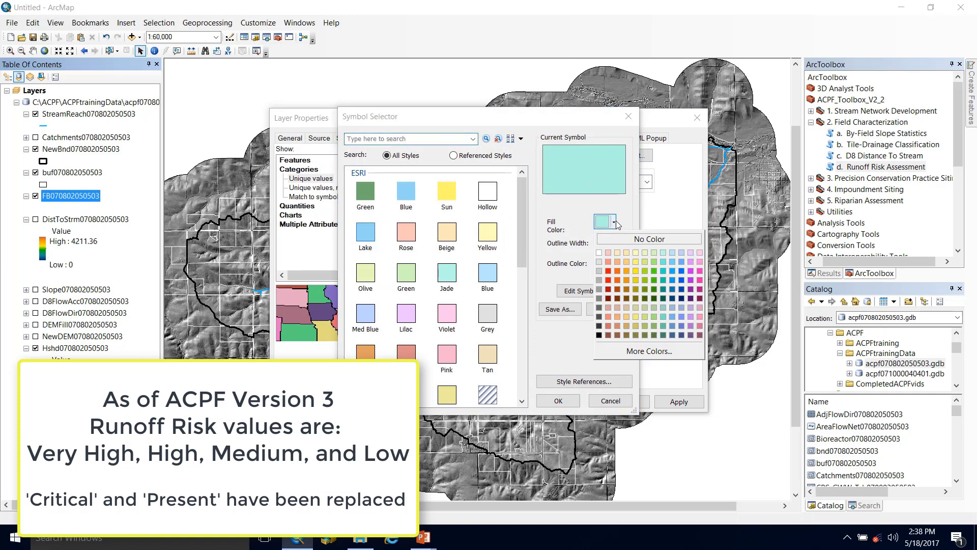
{"action": "left_click", "coordinate": [639, 275]}
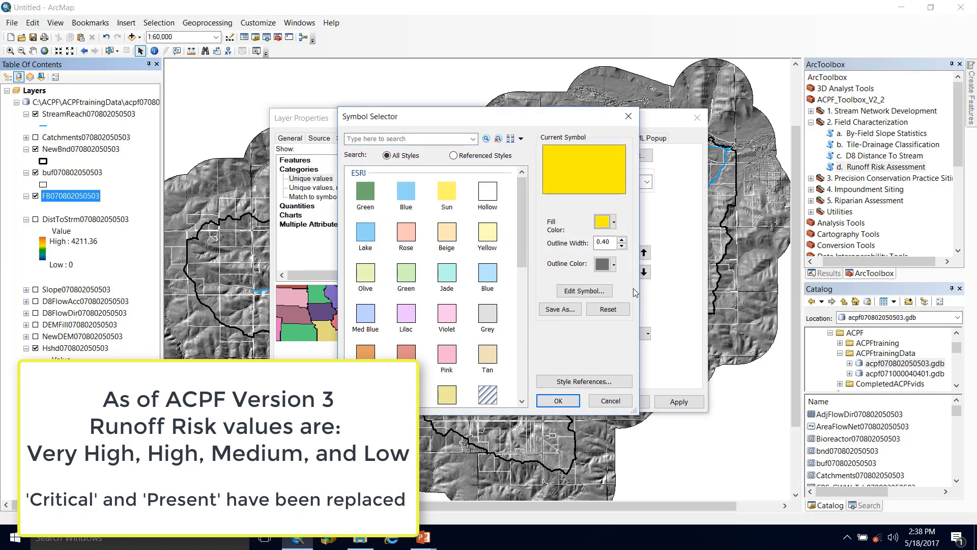
{"action": "left_click", "coordinate": [558, 400]}
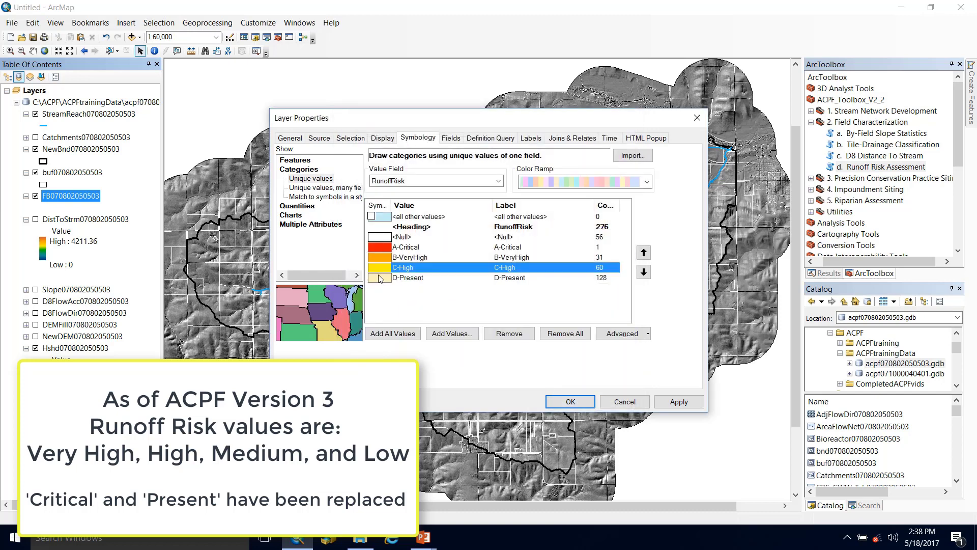
- Set the fill color of the D-Present class to green and apply the symbology to the field boundaries layer
{"action": "double_click", "coordinate": [376, 280]}
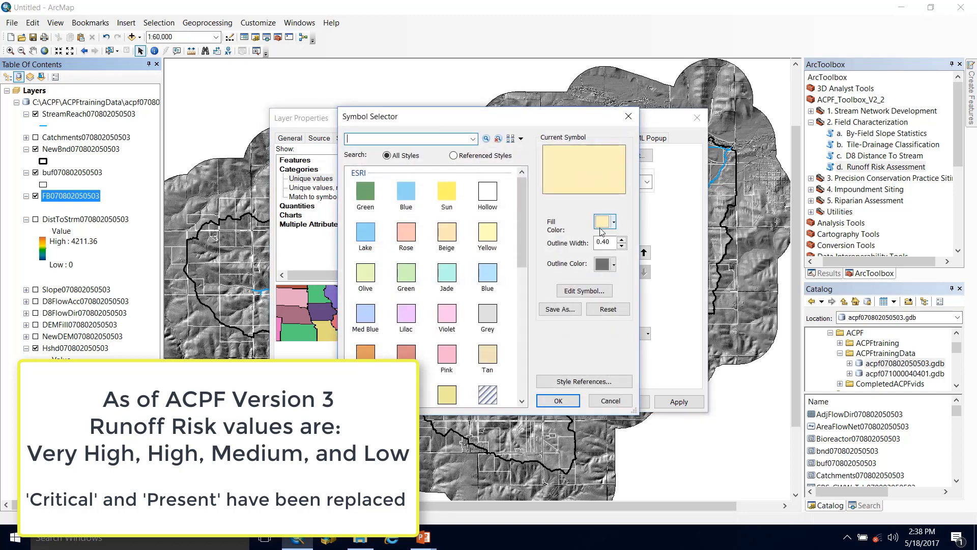
{"action": "left_click", "coordinate": [614, 223]}
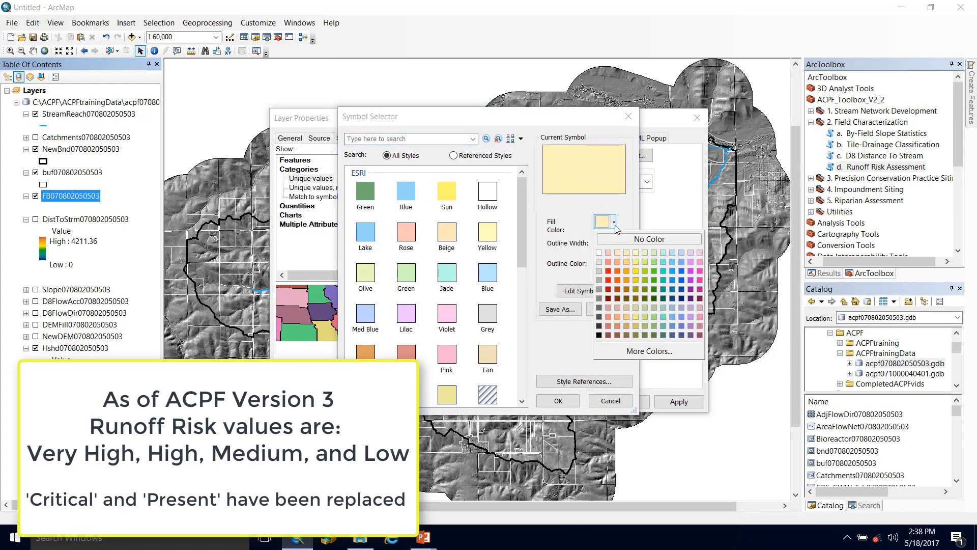
{"action": "left_click", "coordinate": [655, 271]}
{"action": "left_click", "coordinate": [563, 402]}
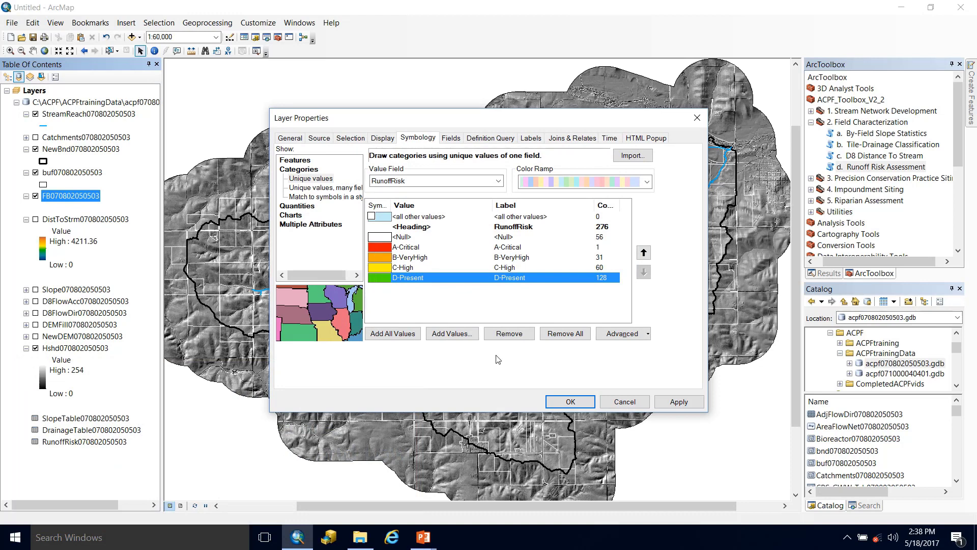
{"action": "left_click", "coordinate": [678, 401]}
{"action": "left_click", "coordinate": [574, 403]}
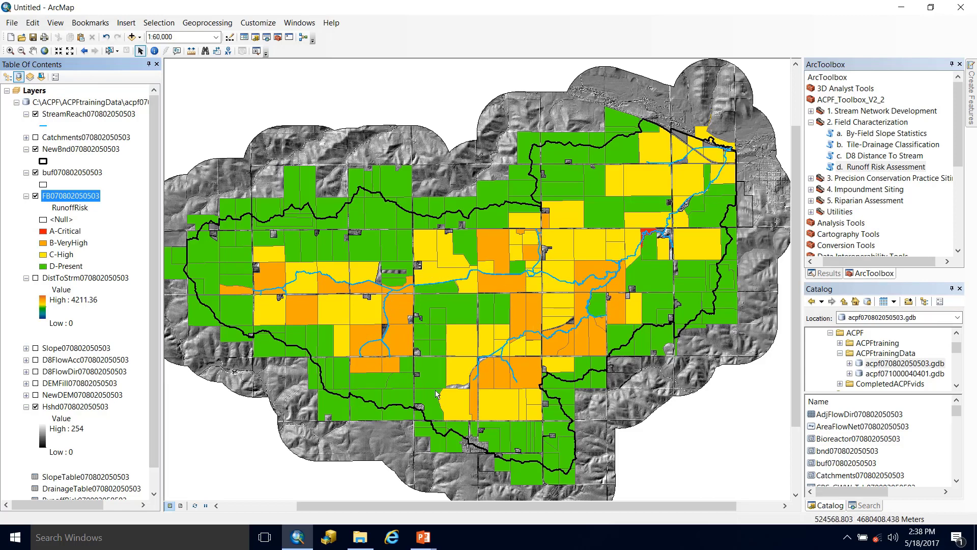
{"action": "right_click", "coordinate": [60, 200]}
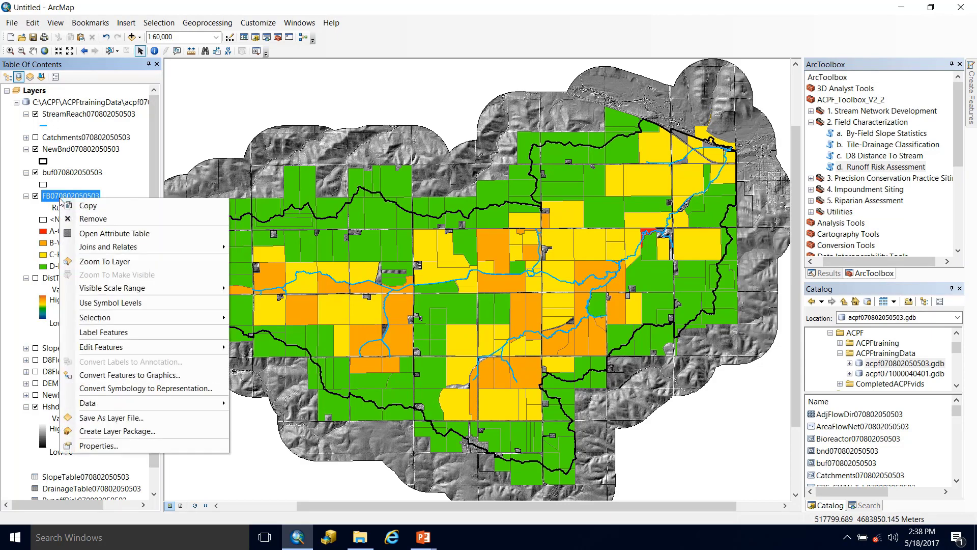
{"action": "left_click", "coordinate": [107, 233]}
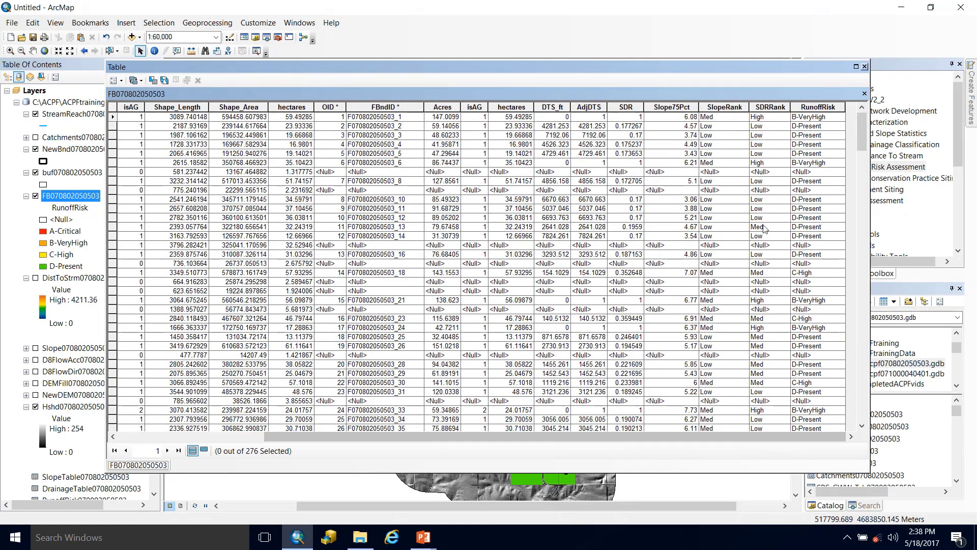
{"action": "left_click", "coordinate": [769, 107]}
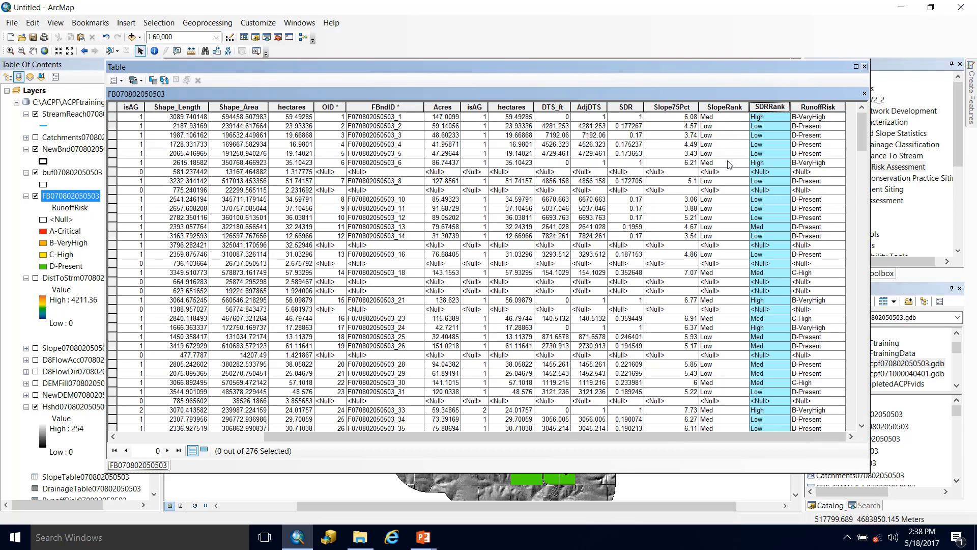
{"action": "left_click", "coordinate": [723, 107]}
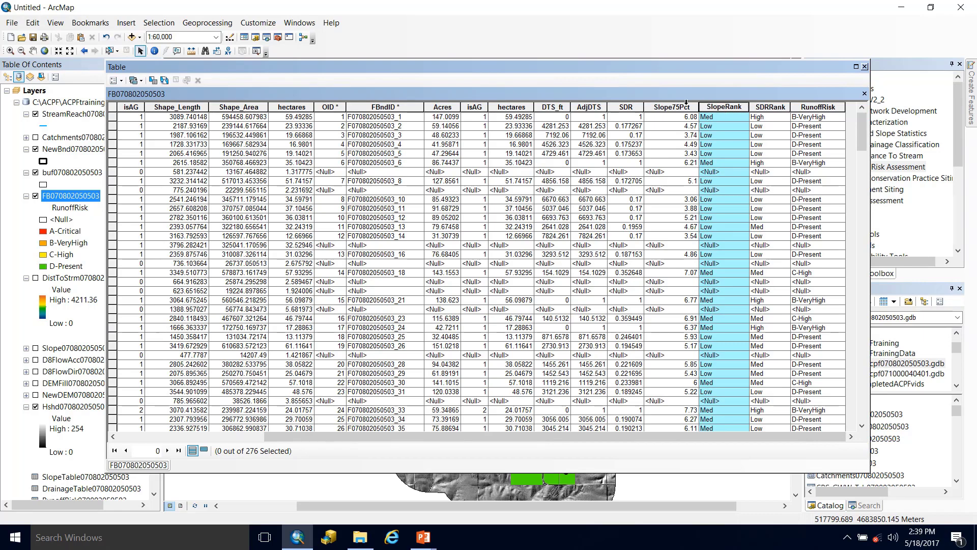
{"action": "left_click", "coordinate": [686, 118]}
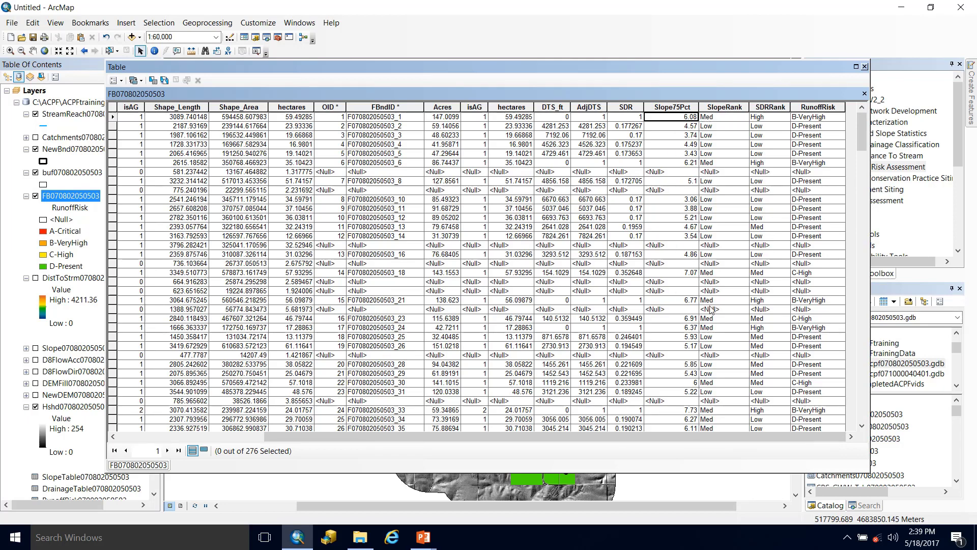
- Sort the attribute table by SlopeRank in descending order and inspect the Slope75Pct values of the High-ranked fields
{"action": "left_click", "coordinate": [708, 106]}
{"action": "double_click", "coordinate": [708, 107]}
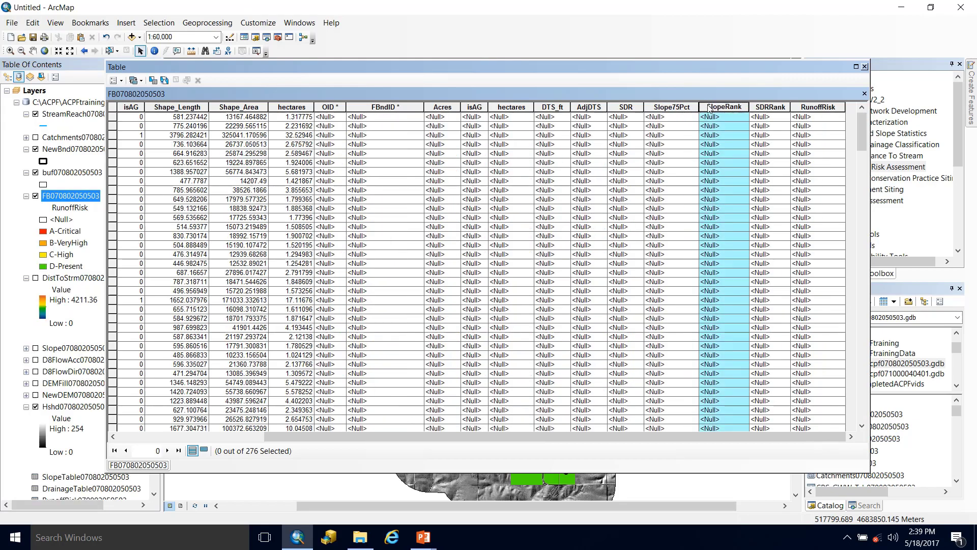
{"action": "double_click", "coordinate": [708, 107]}
{"action": "left_click_drag", "start_coordinate": [862, 132], "coordinate": [853, 342]}
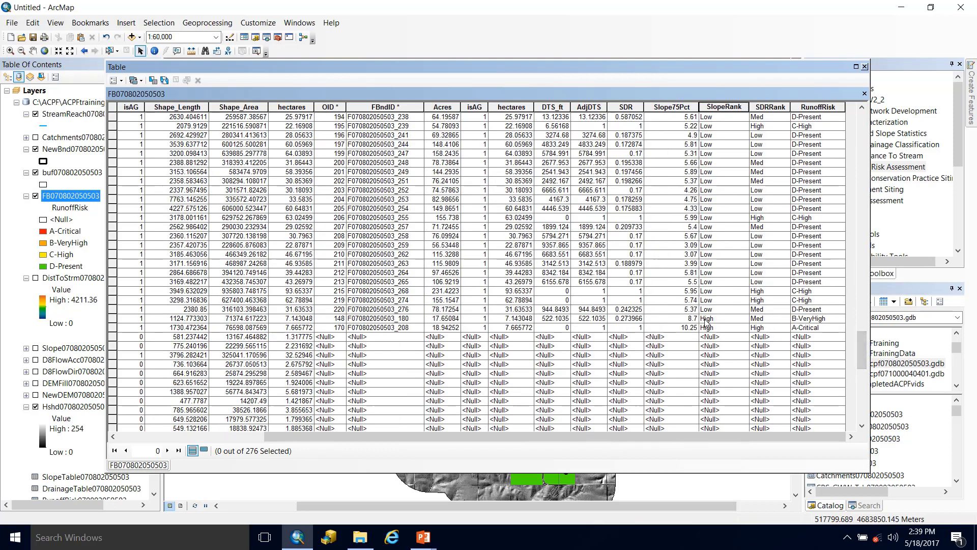
{"action": "left_click", "coordinate": [686, 320]}
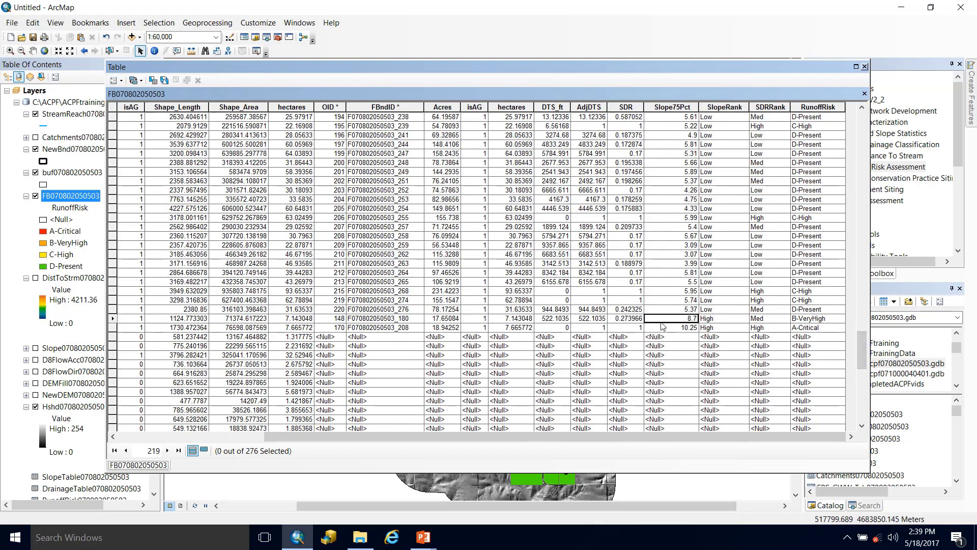
{"action": "left_click", "coordinate": [662, 328]}
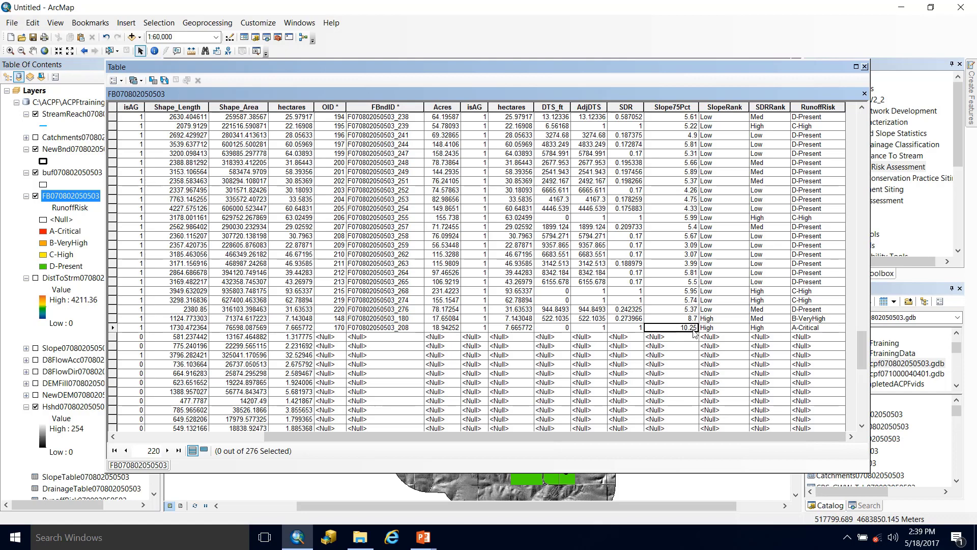
{"action": "scroll", "coordinate": [682, 333], "scroll_direction": "down", "scroll_amount": 7}
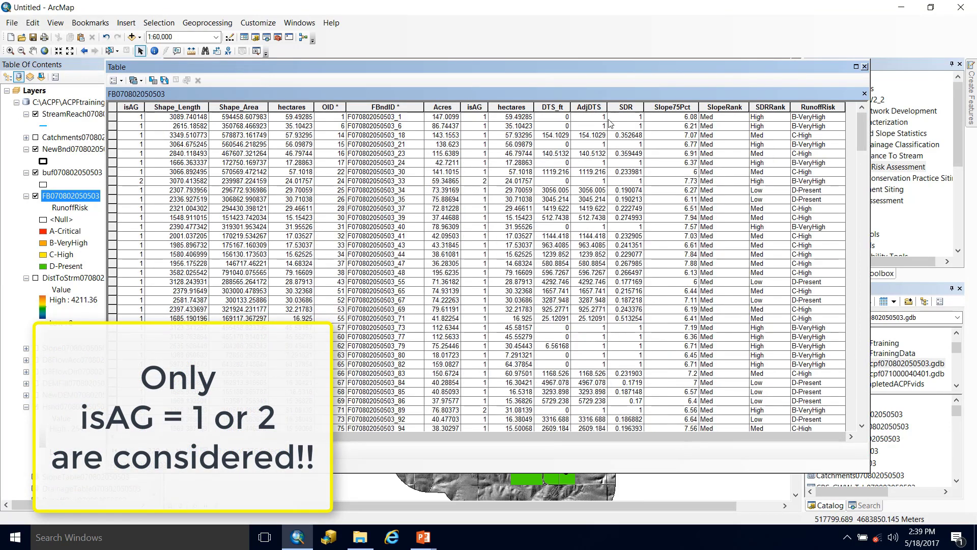
- Examine the AdjDTS, DTS_ft and SDR columns in the sorted attribute table
{"action": "left_click", "coordinate": [598, 107]}
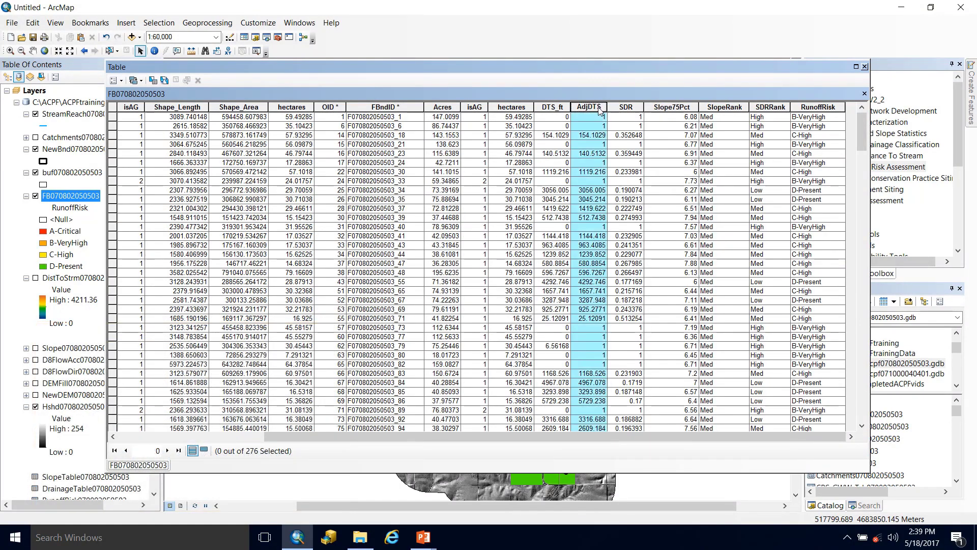
{"action": "left_click", "coordinate": [553, 107]}
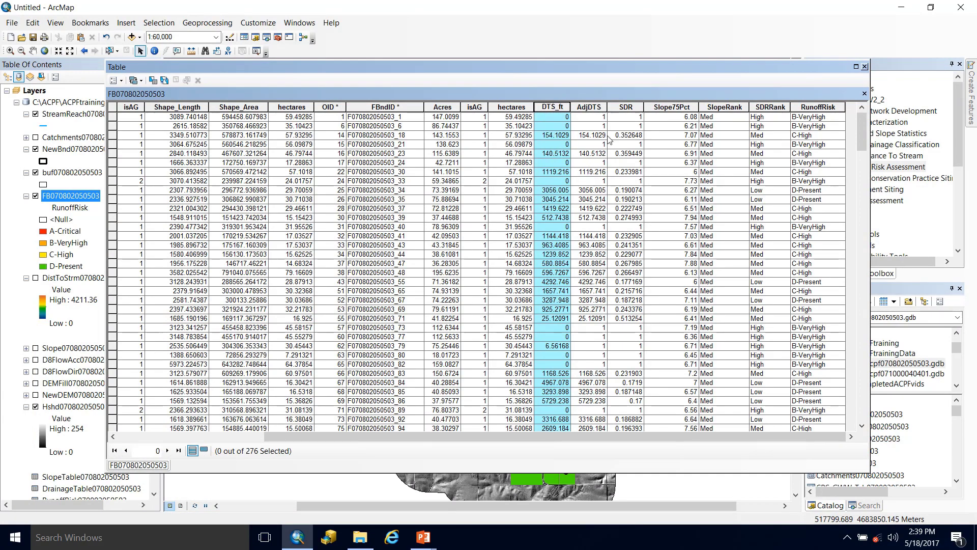
{"action": "left_click", "coordinate": [627, 107]}
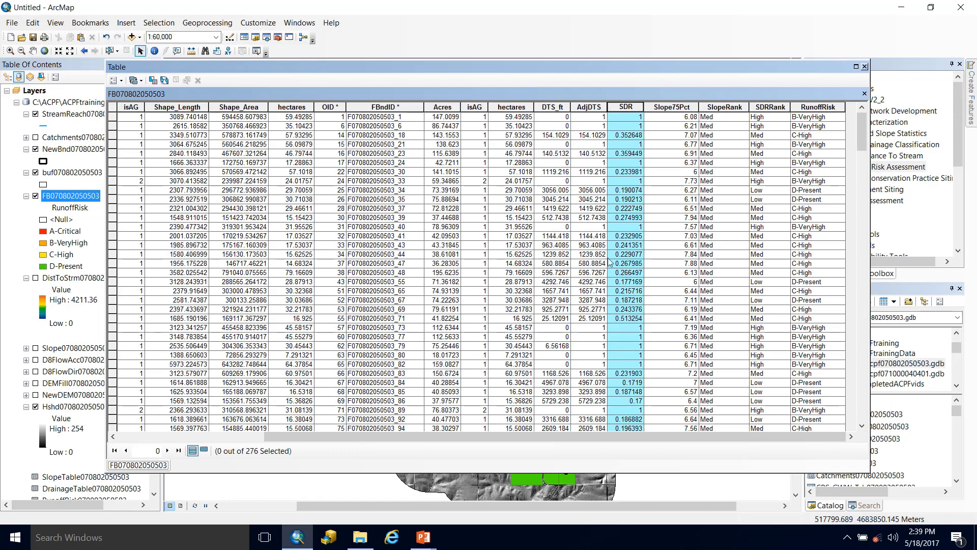